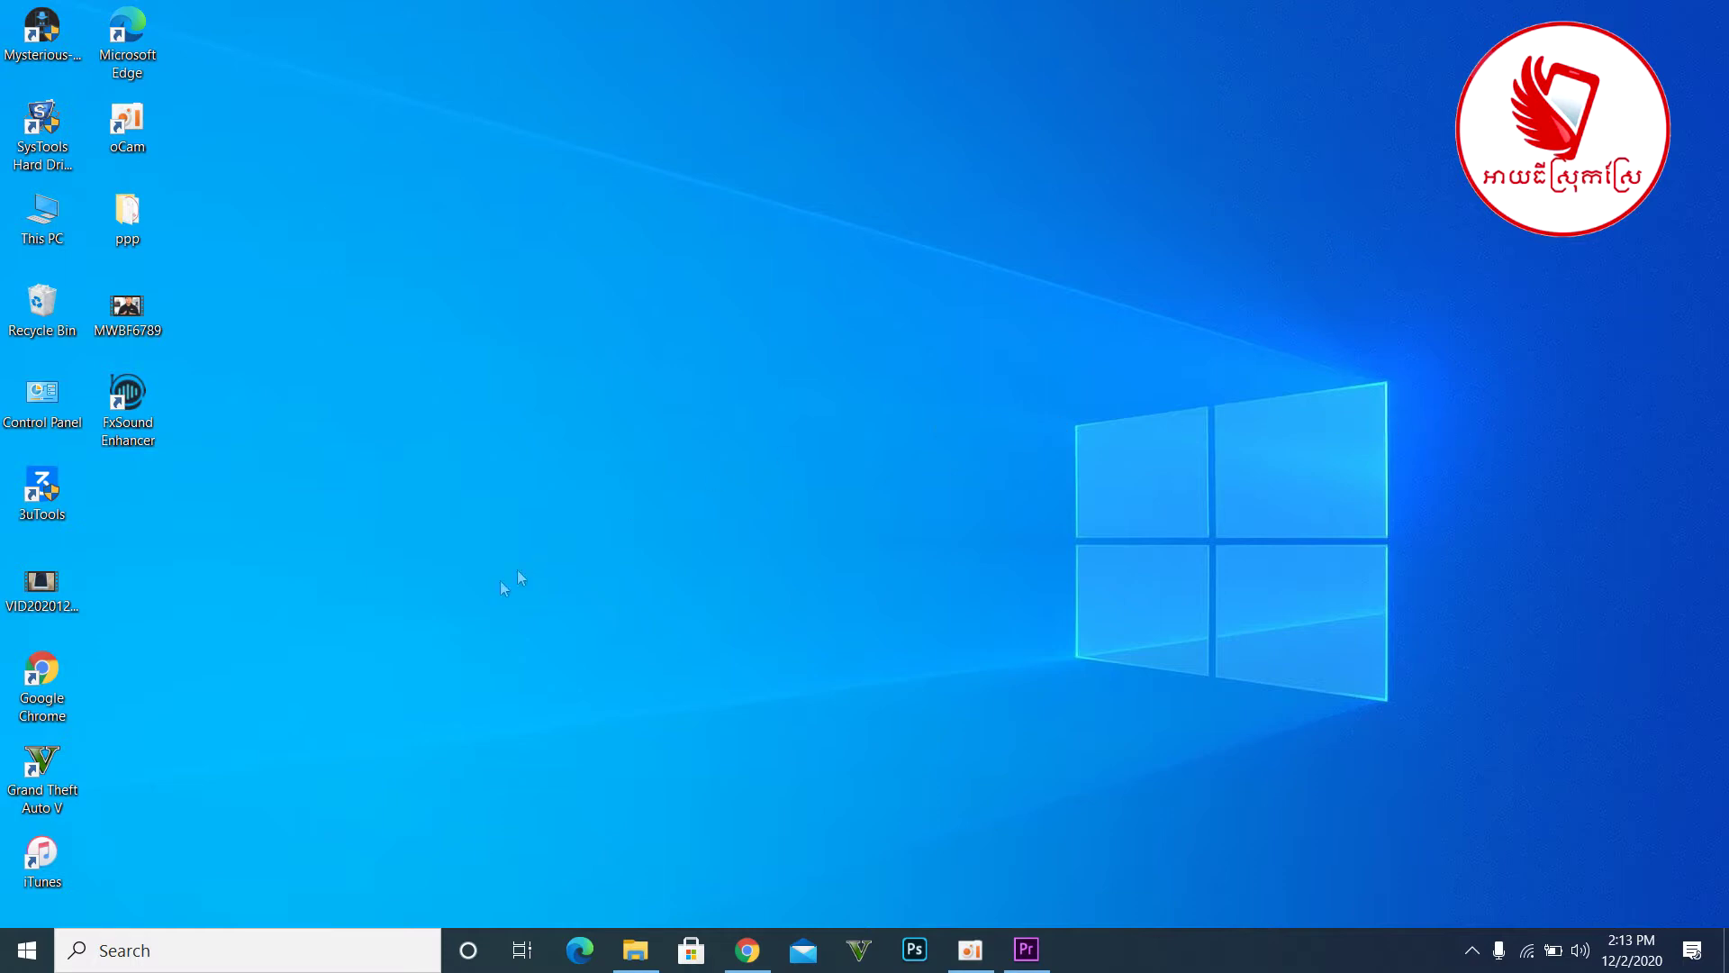
- Launch Google Chrome from its desktop shortcut
double_click(45, 676)
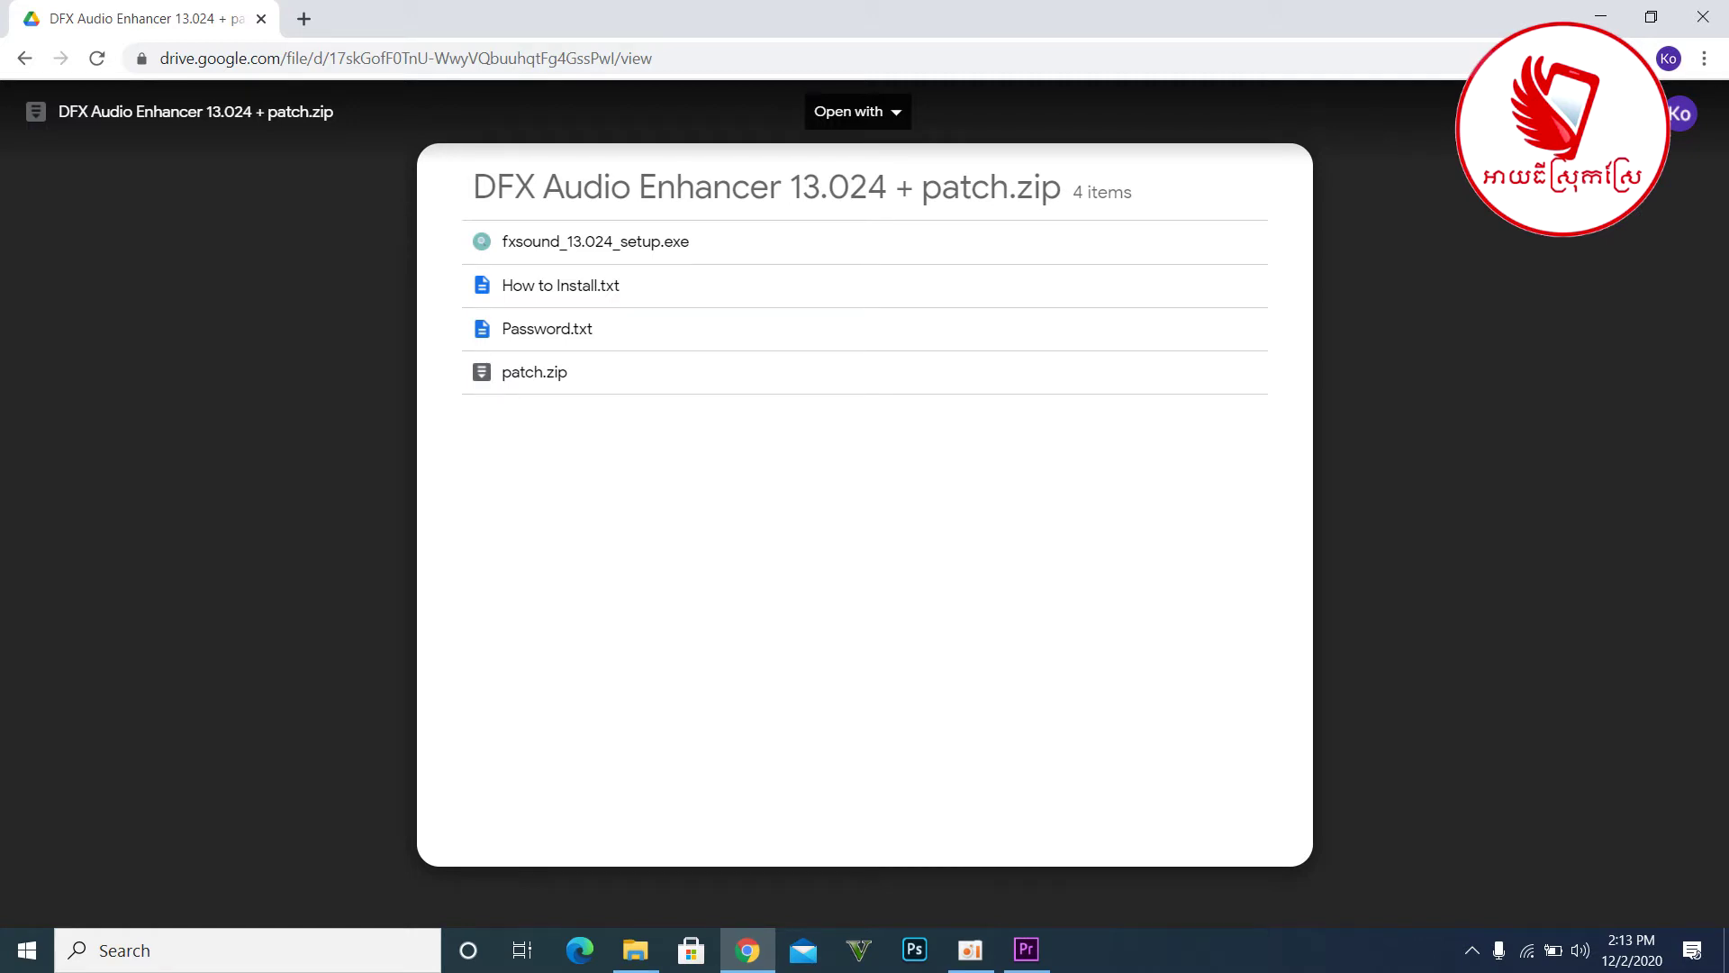
- Start downloading DFX Audio Enhancer 13.024 + patch.zip from its Drive preview
click(1603, 112)
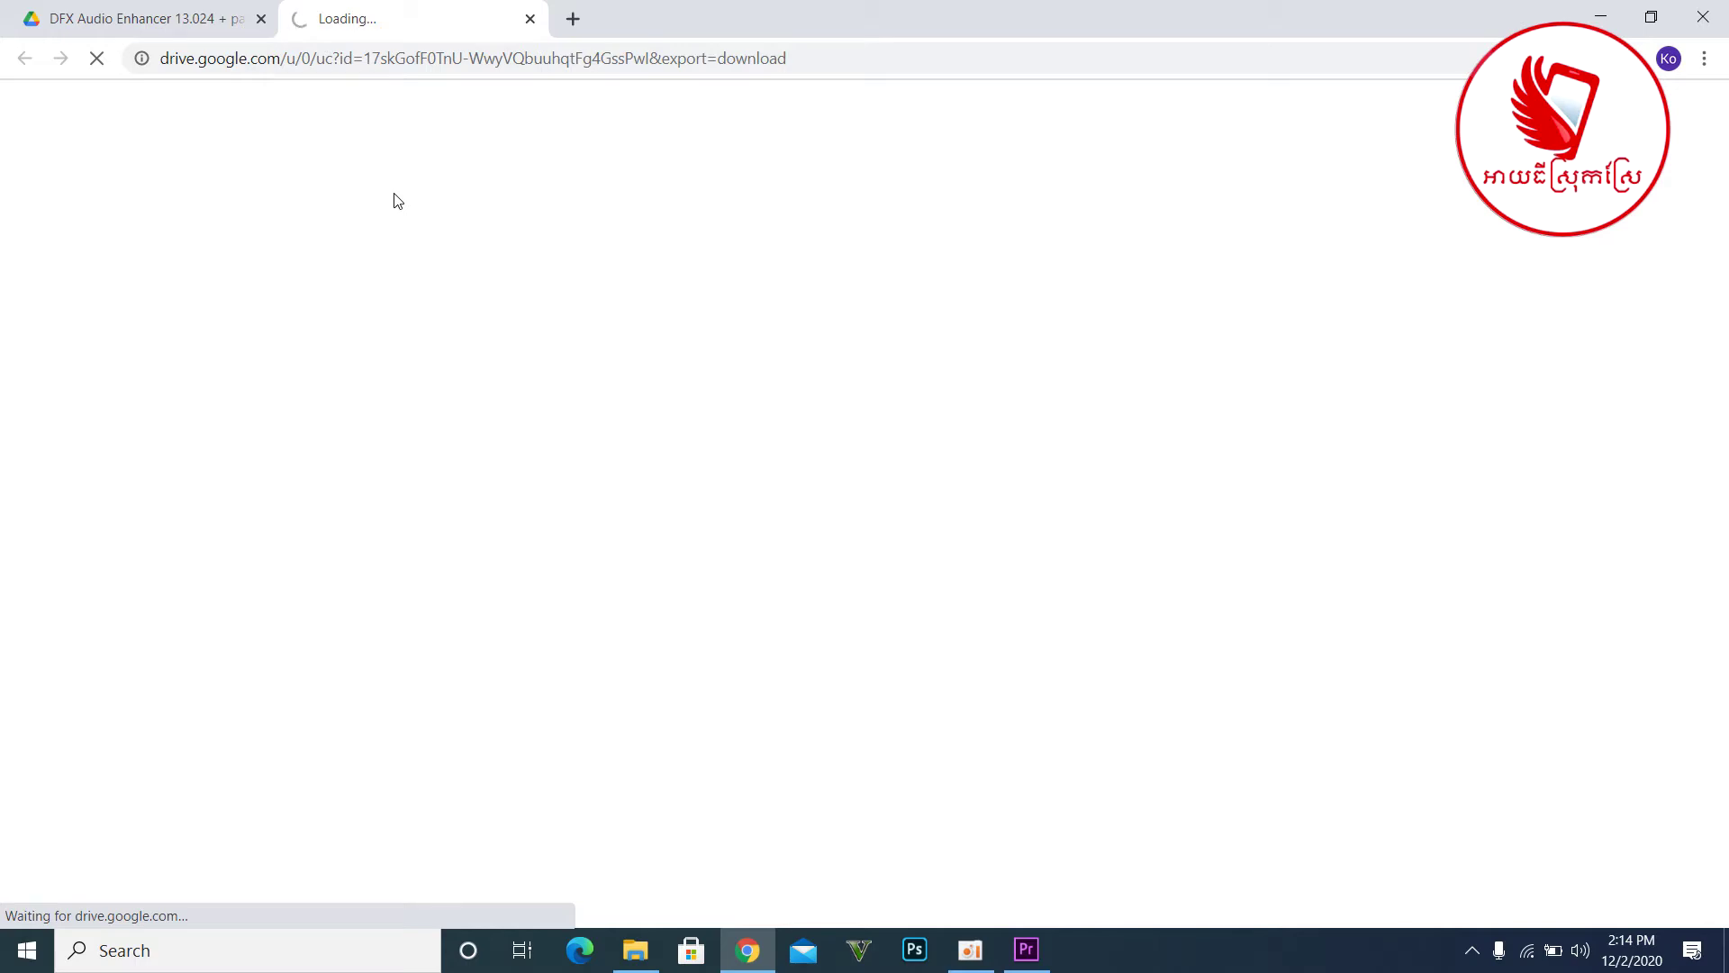
- Bypass the virus-scan warning and save the zip to Downloads\Compressed through IDM
drag(829, 9, 787, 64)
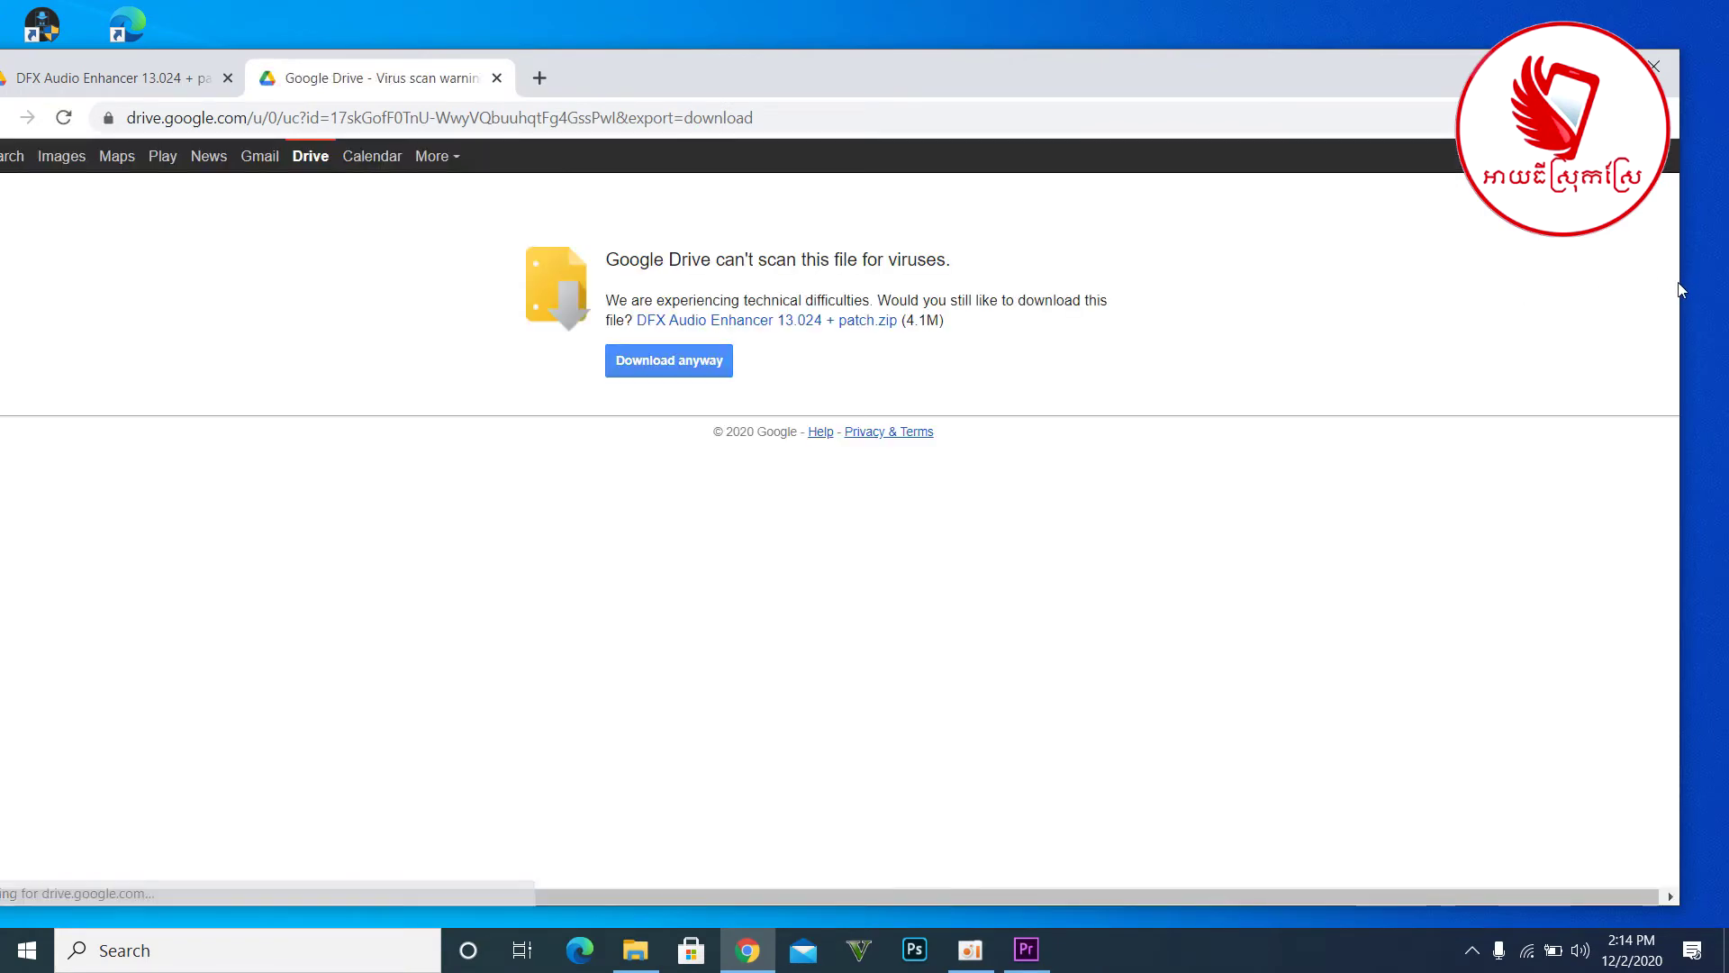
drag(981, 65, 1008, 31)
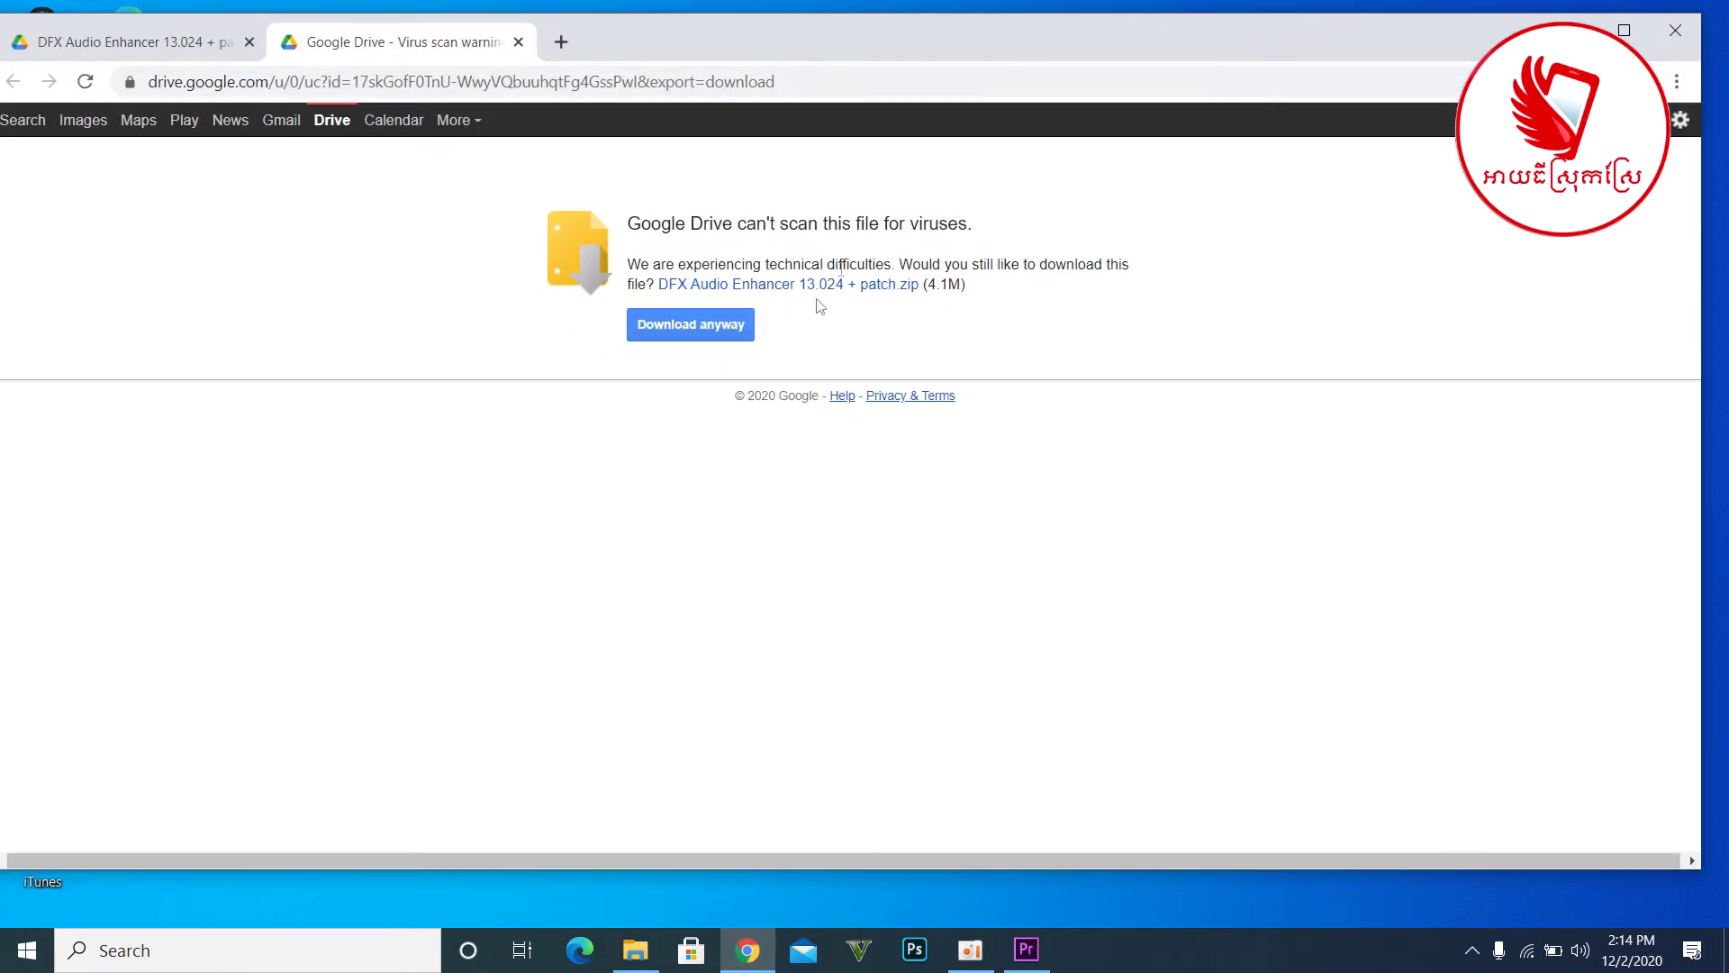
click(689, 340)
click(886, 576)
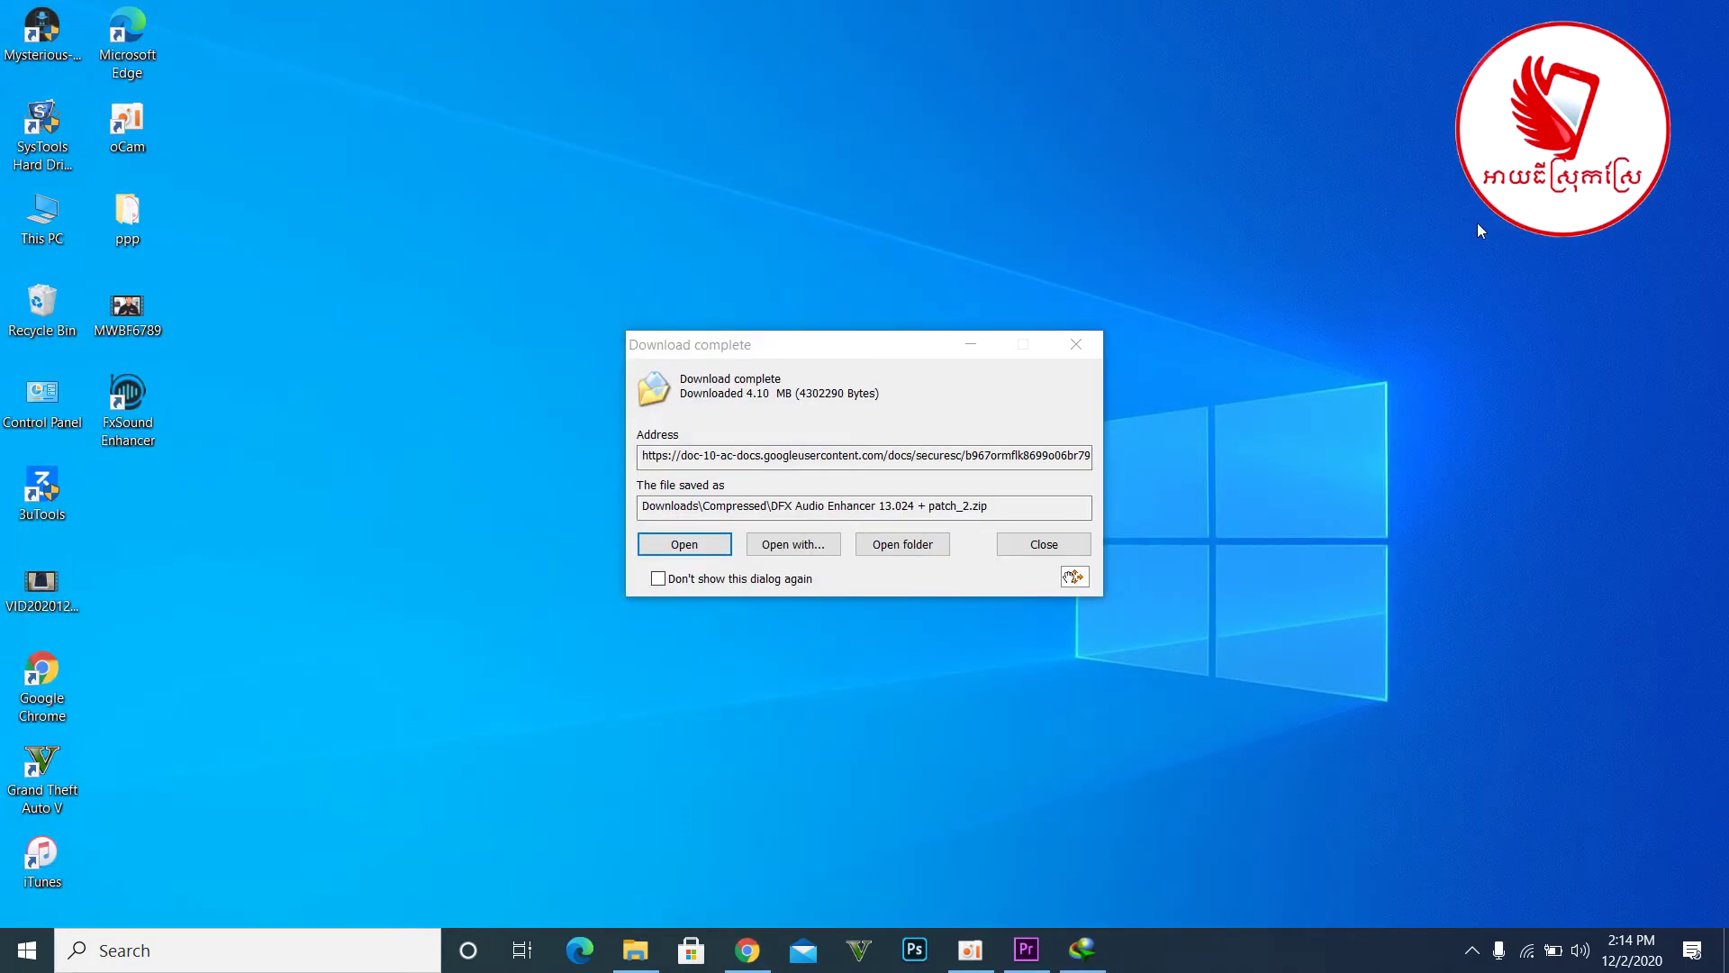
- Extract the zip into 'DFX Audio Enhancer 13.024 + patch\', replacing all existing files
click(928, 550)
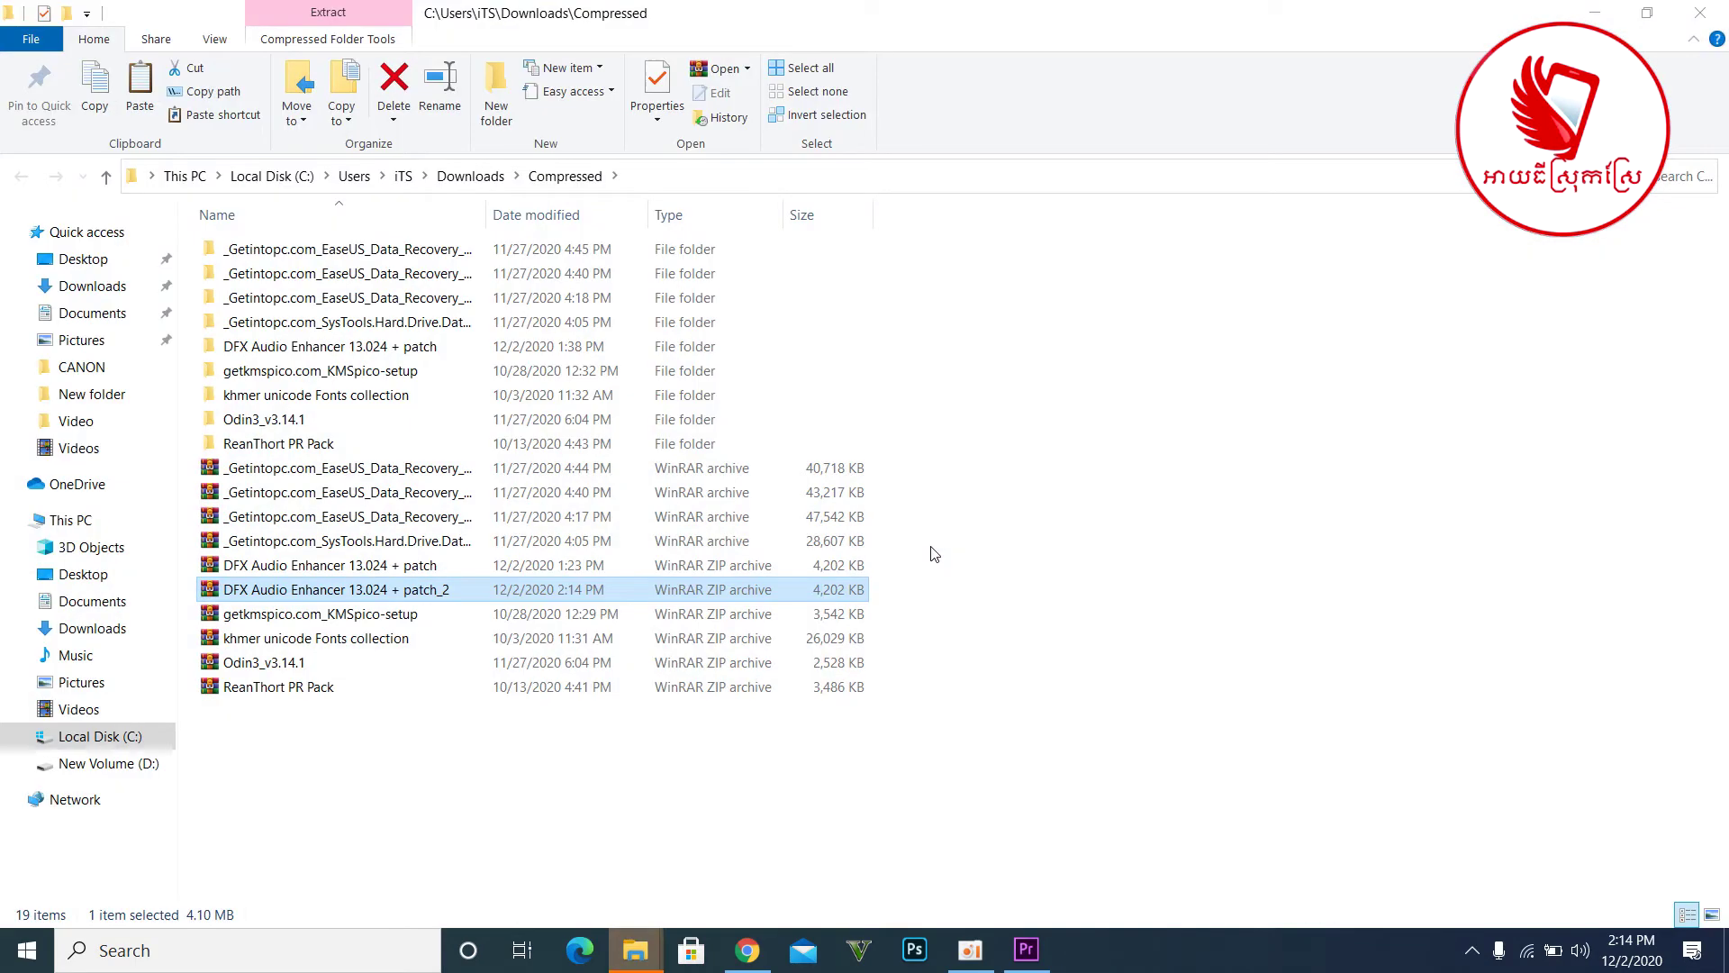
right_click(394, 567)
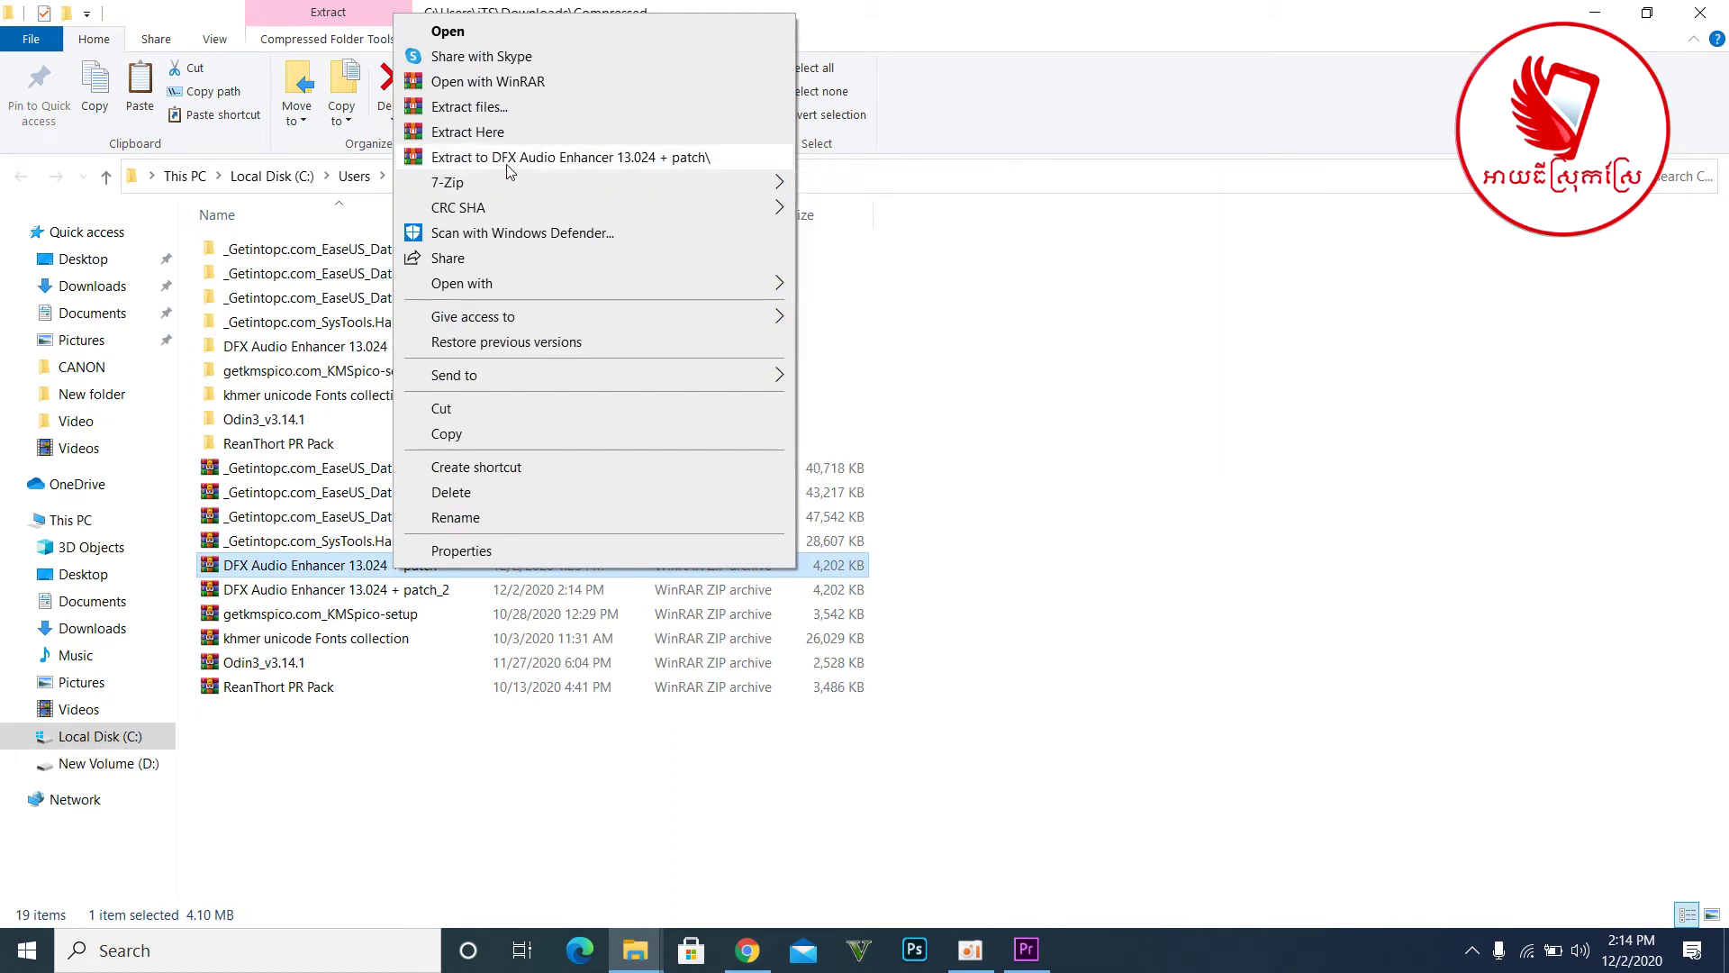
click(510, 159)
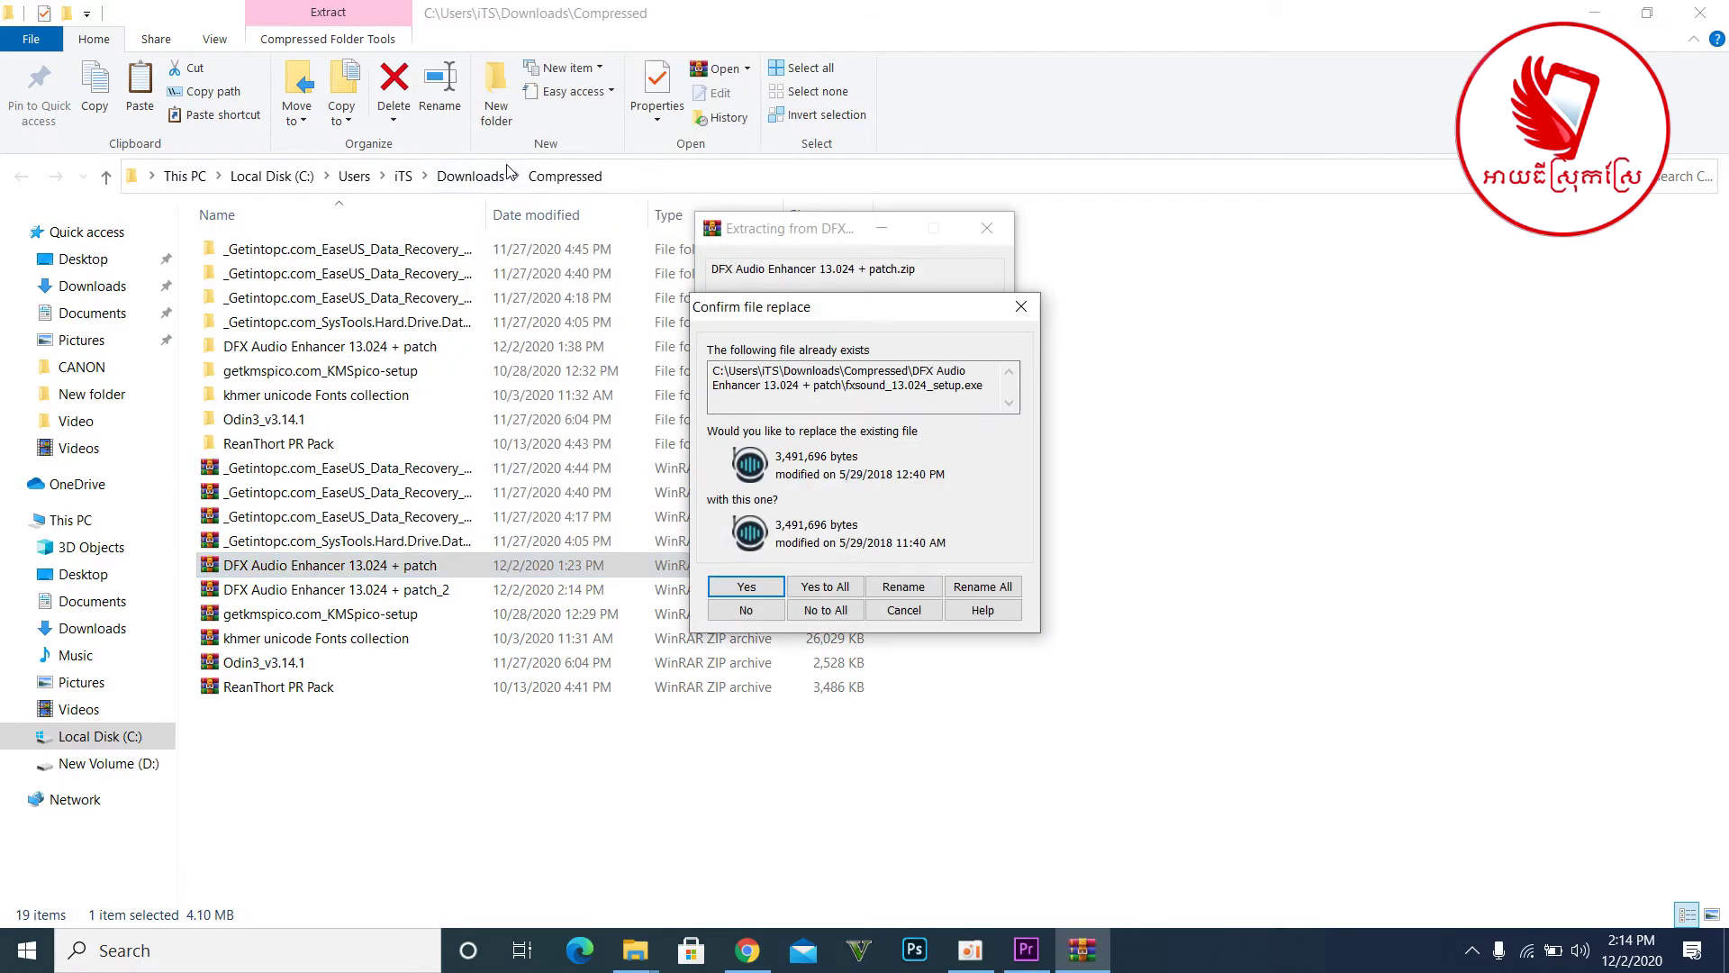
click(822, 589)
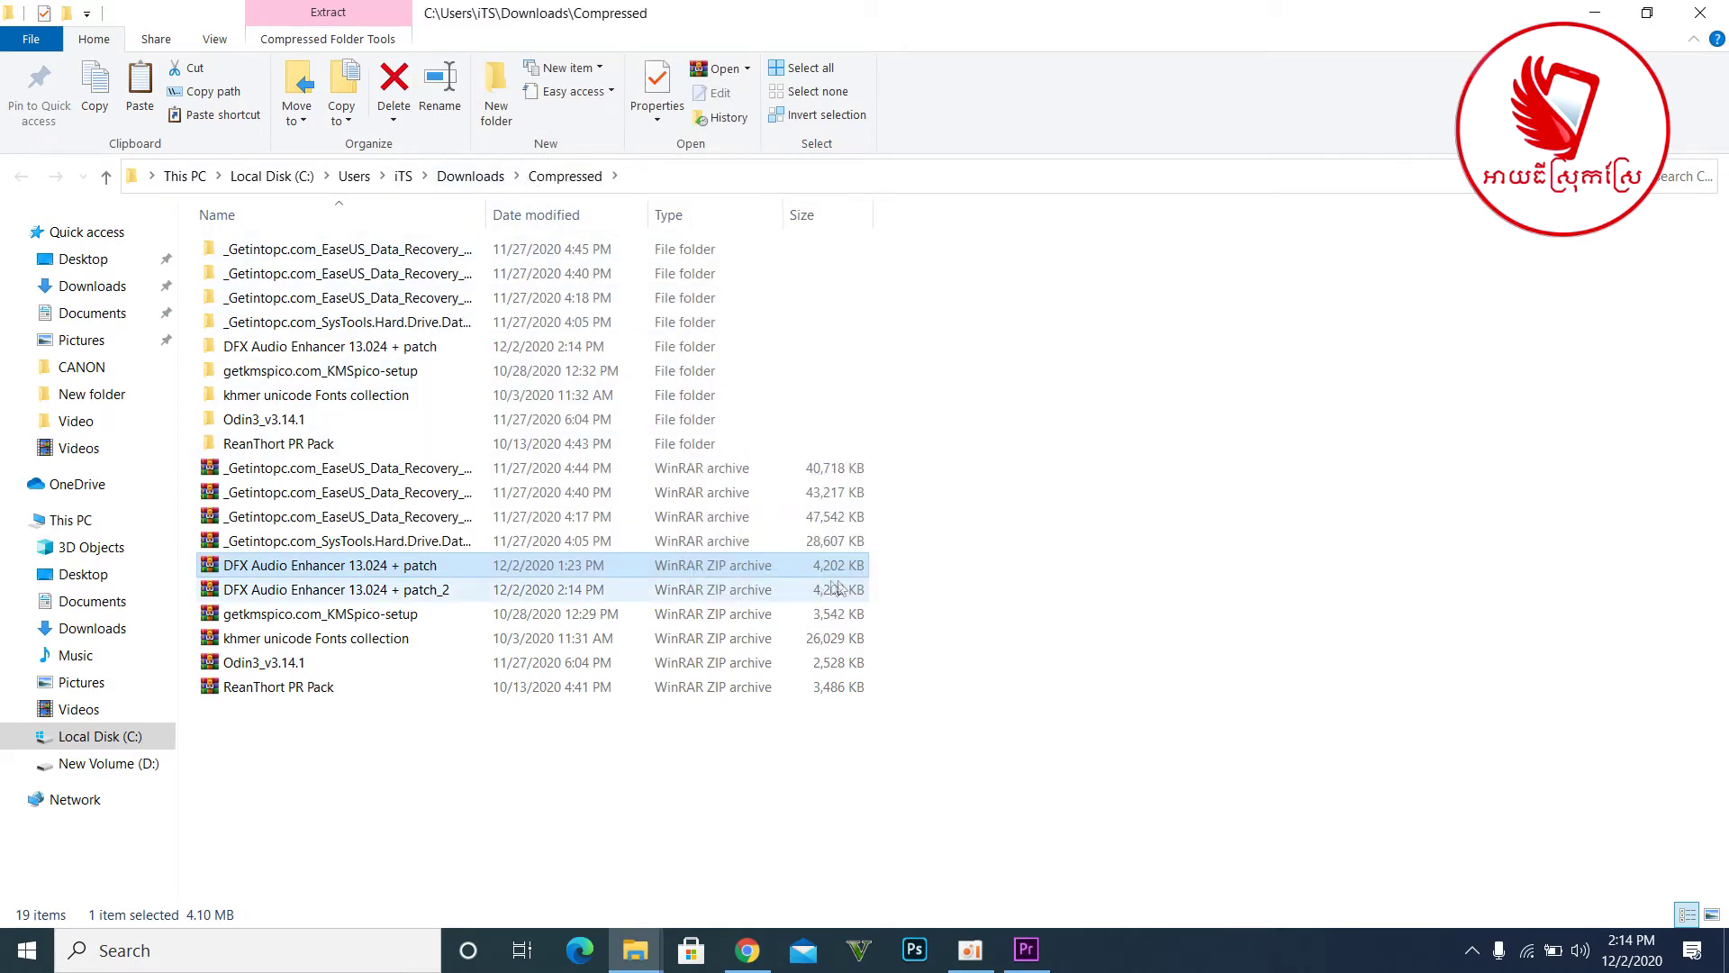
- Run fxsound_13.024_setup from the extracted folder and install FxSound Enhancer, accepting the licence
double_click(438, 350)
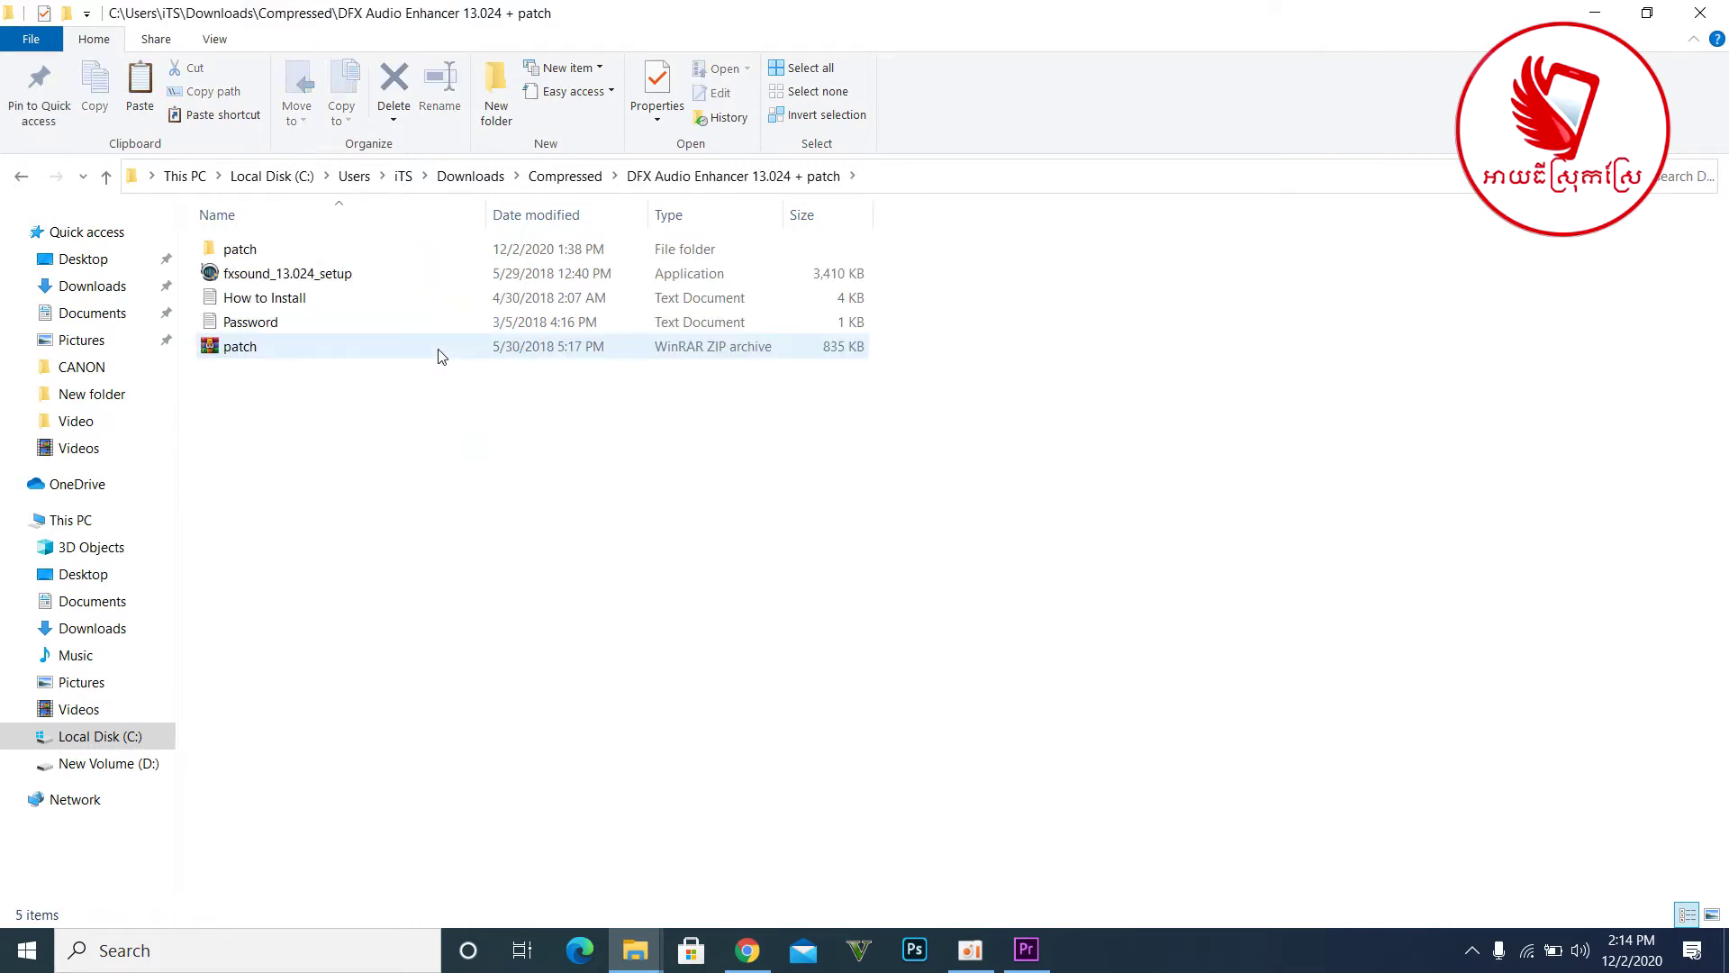
double_click(439, 285)
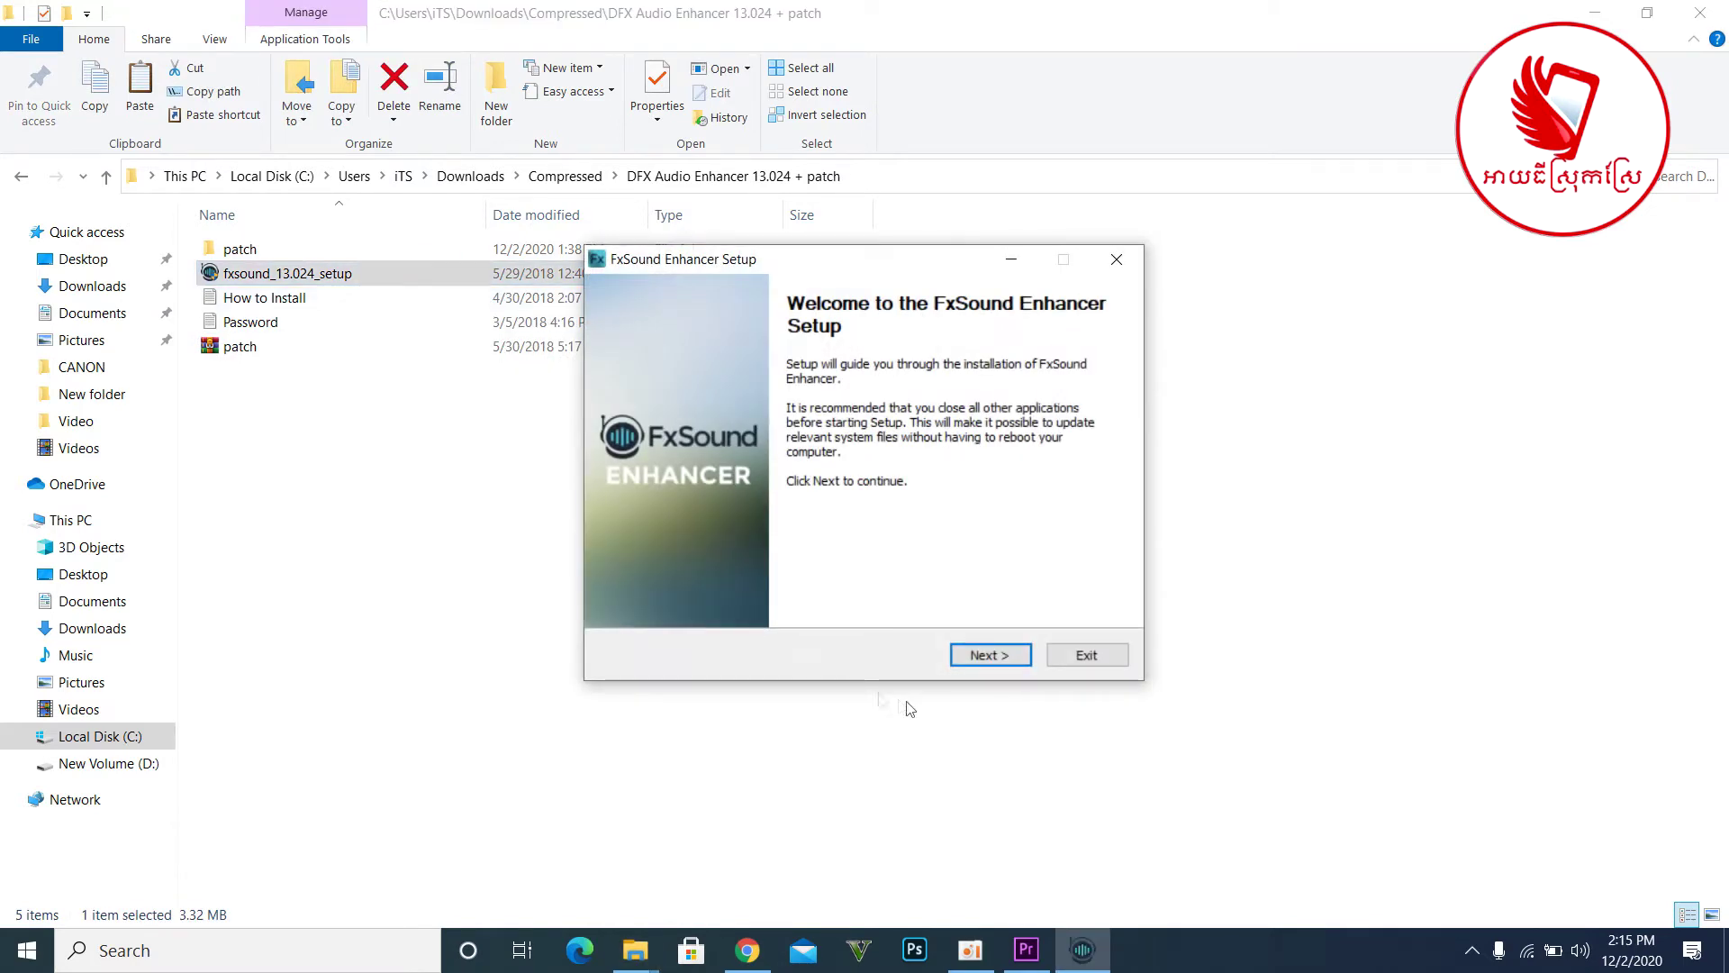
click(986, 657)
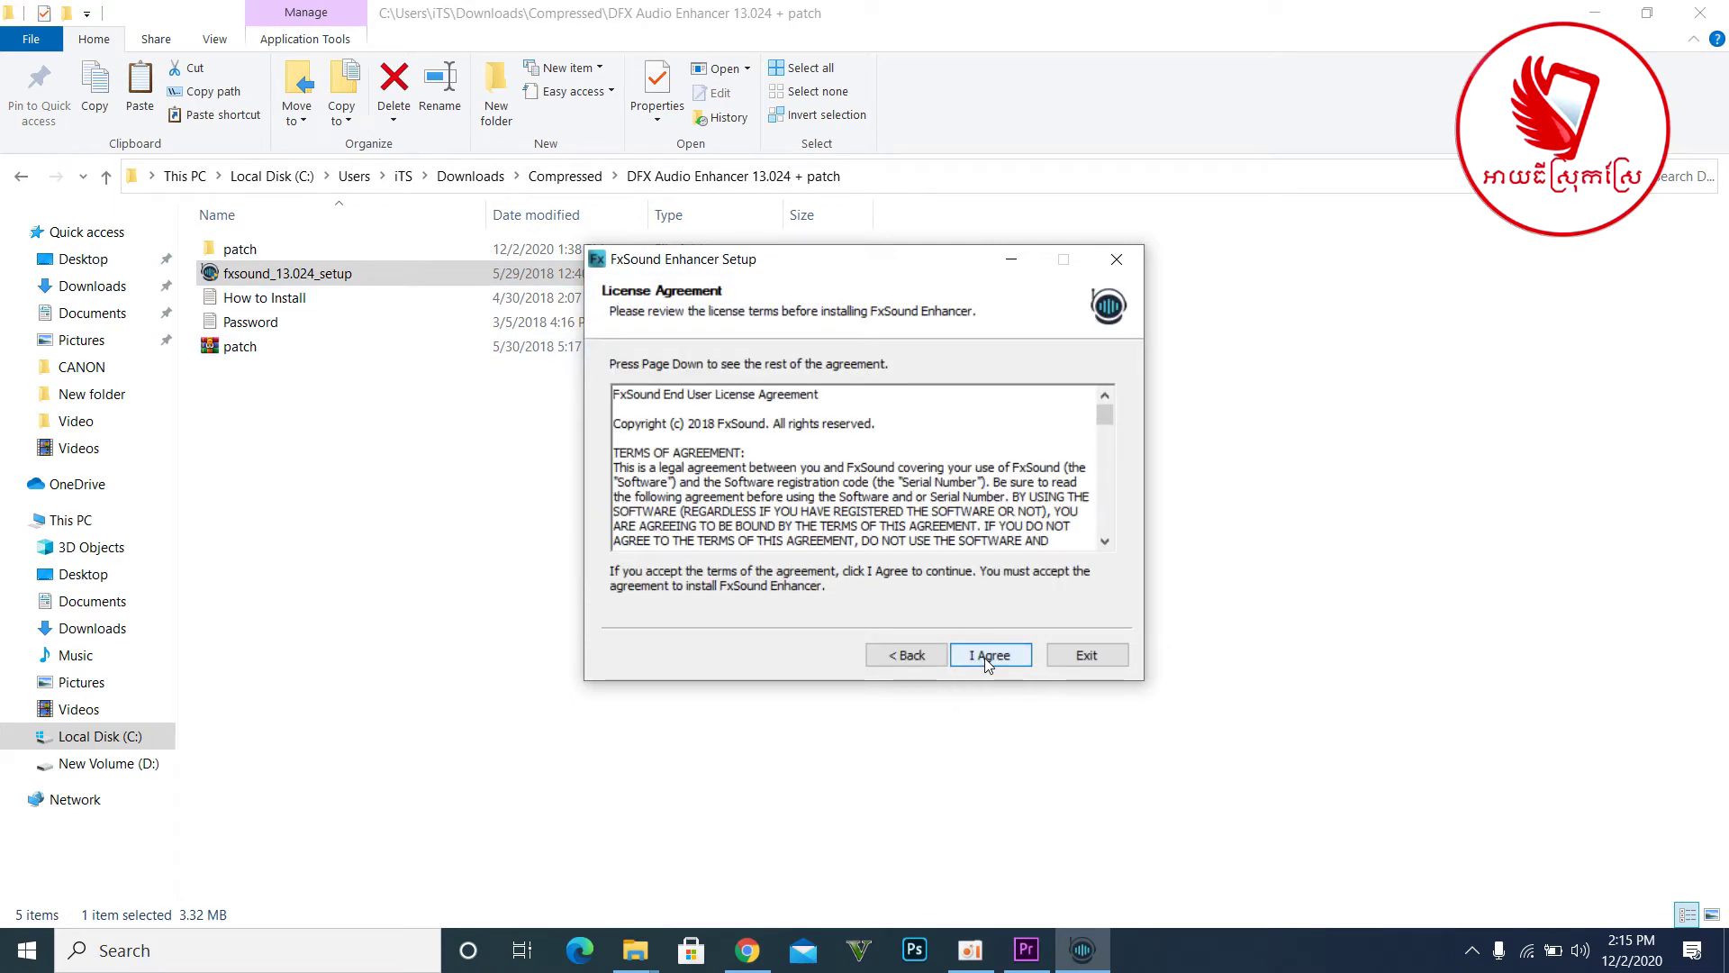
click(985, 657)
click(991, 658)
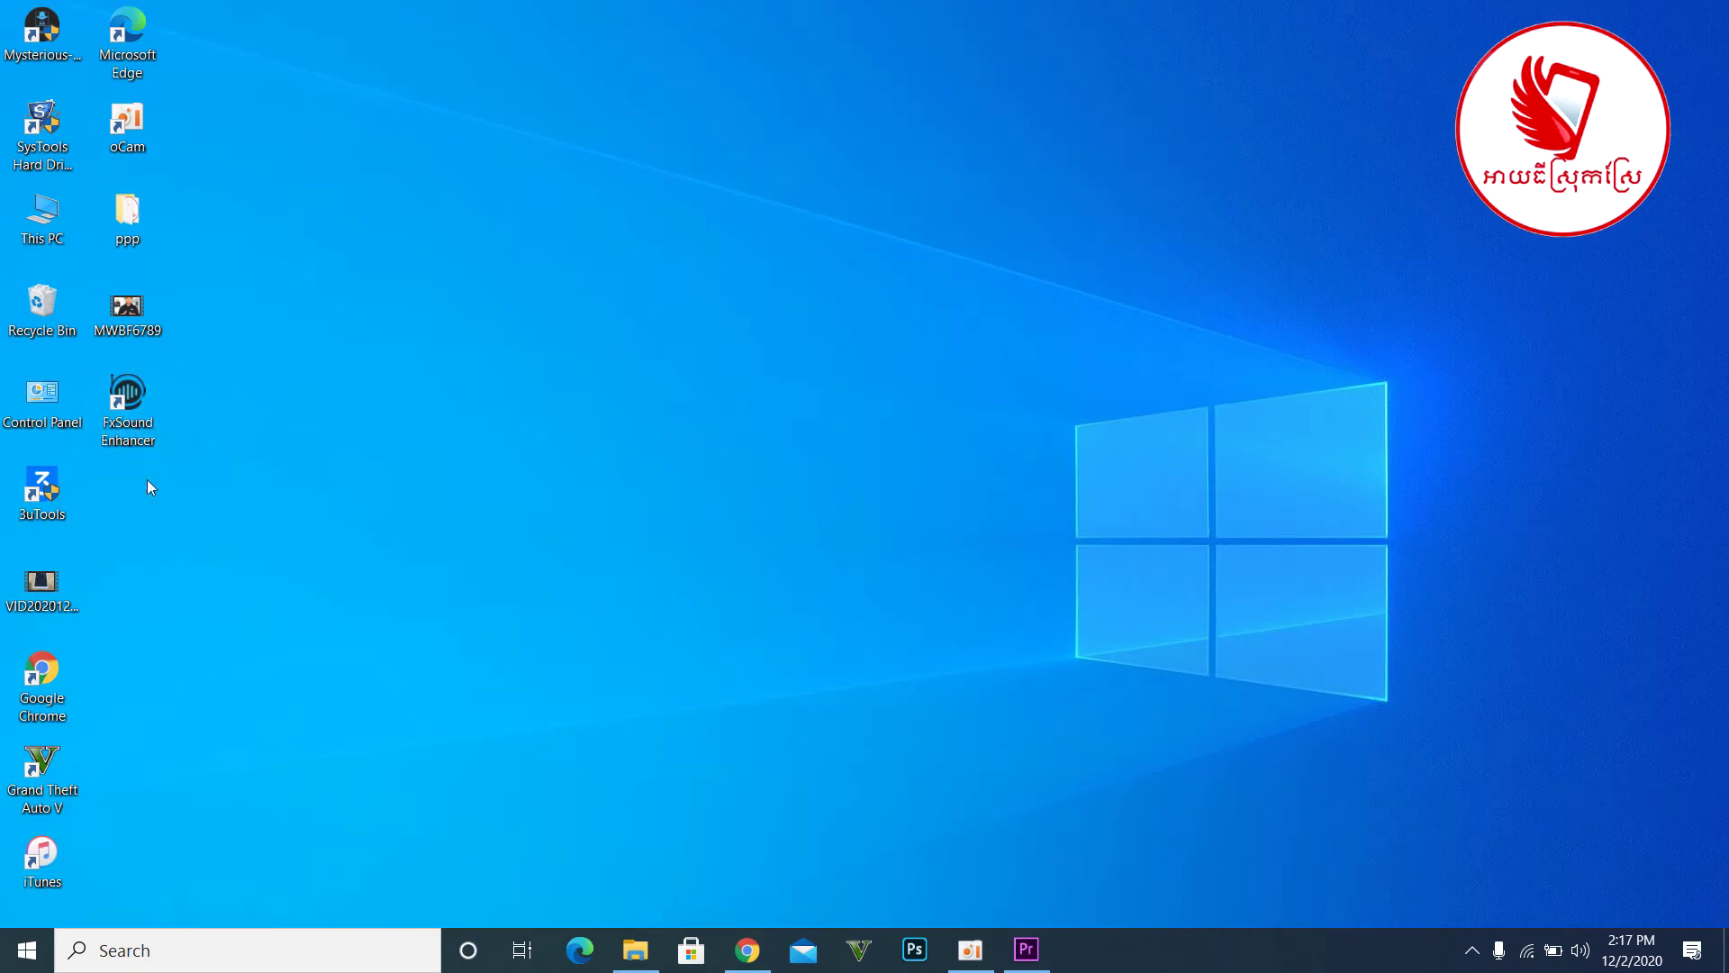
- Exit FxSound completely from its tray icon and bring up File Explorer
click(1472, 950)
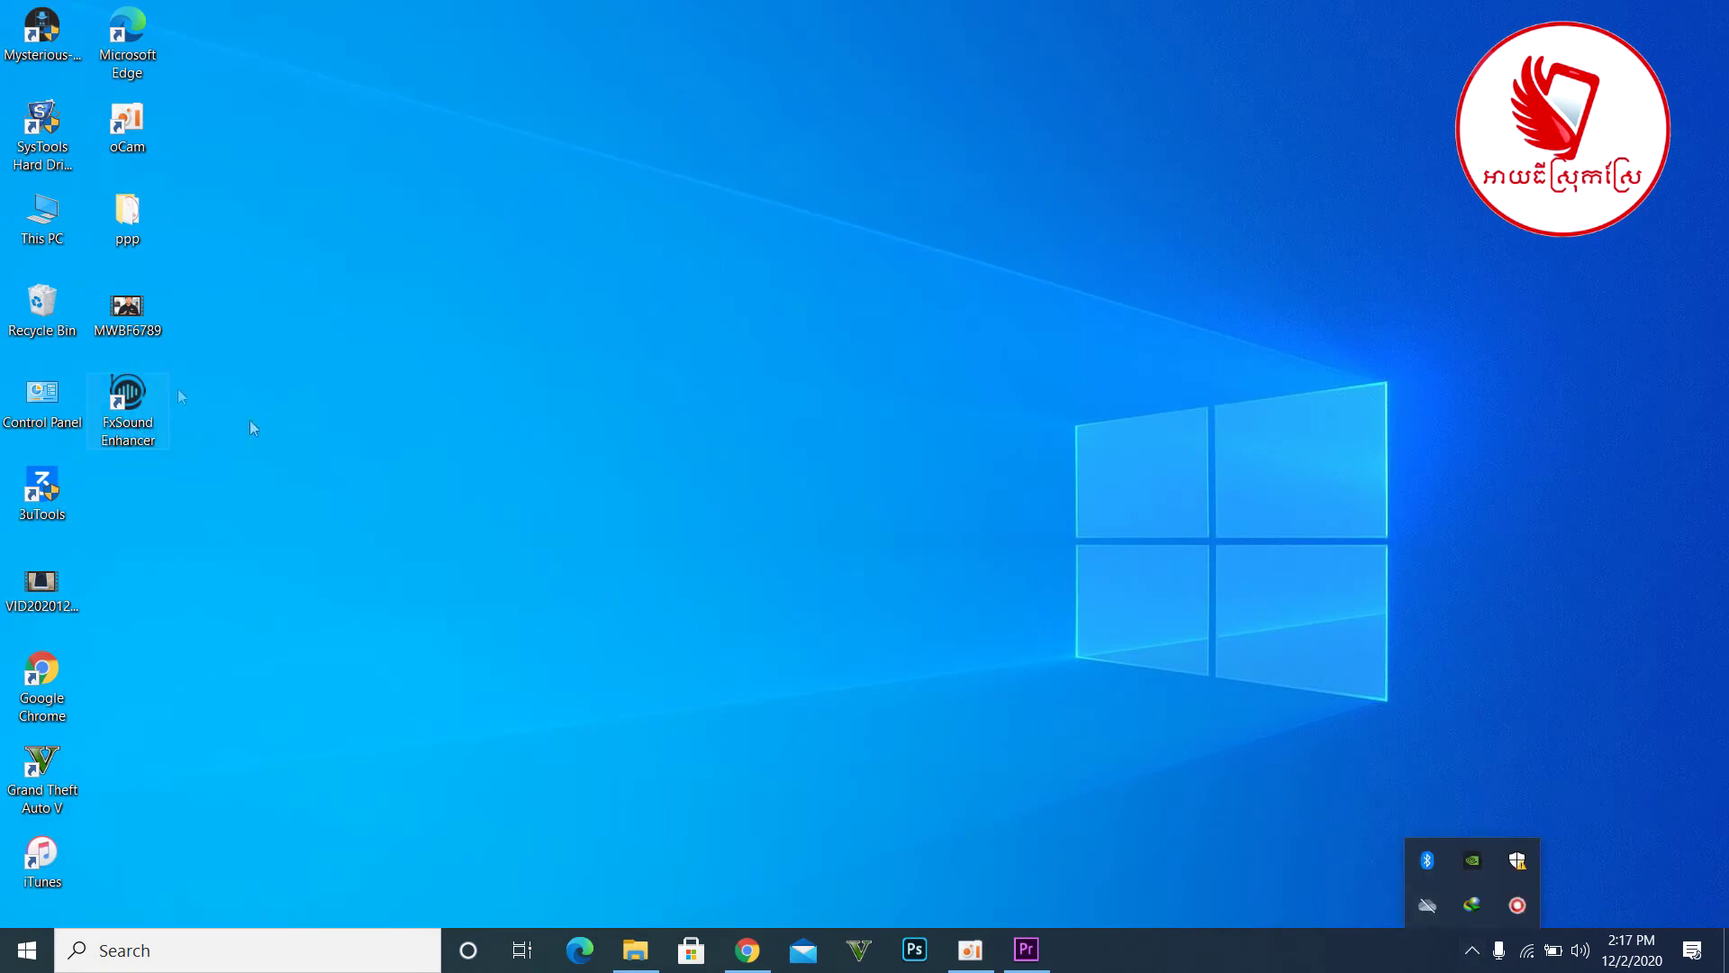
click(128, 405)
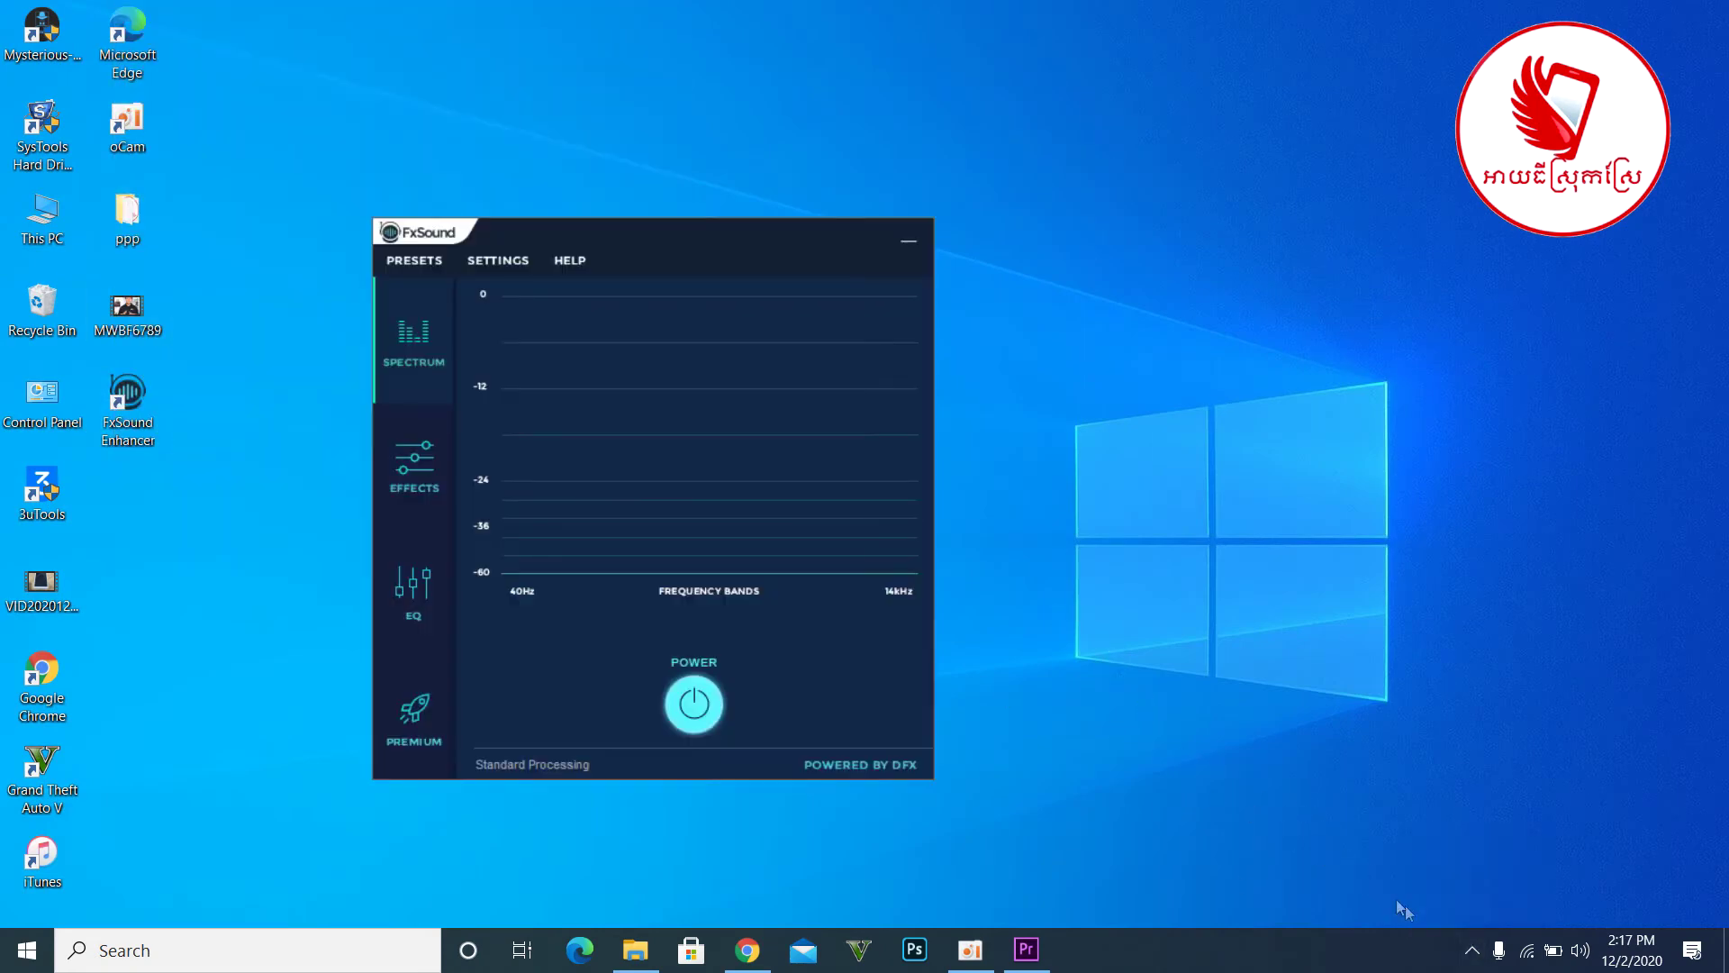
click(1472, 951)
right_click(1436, 908)
click(1456, 893)
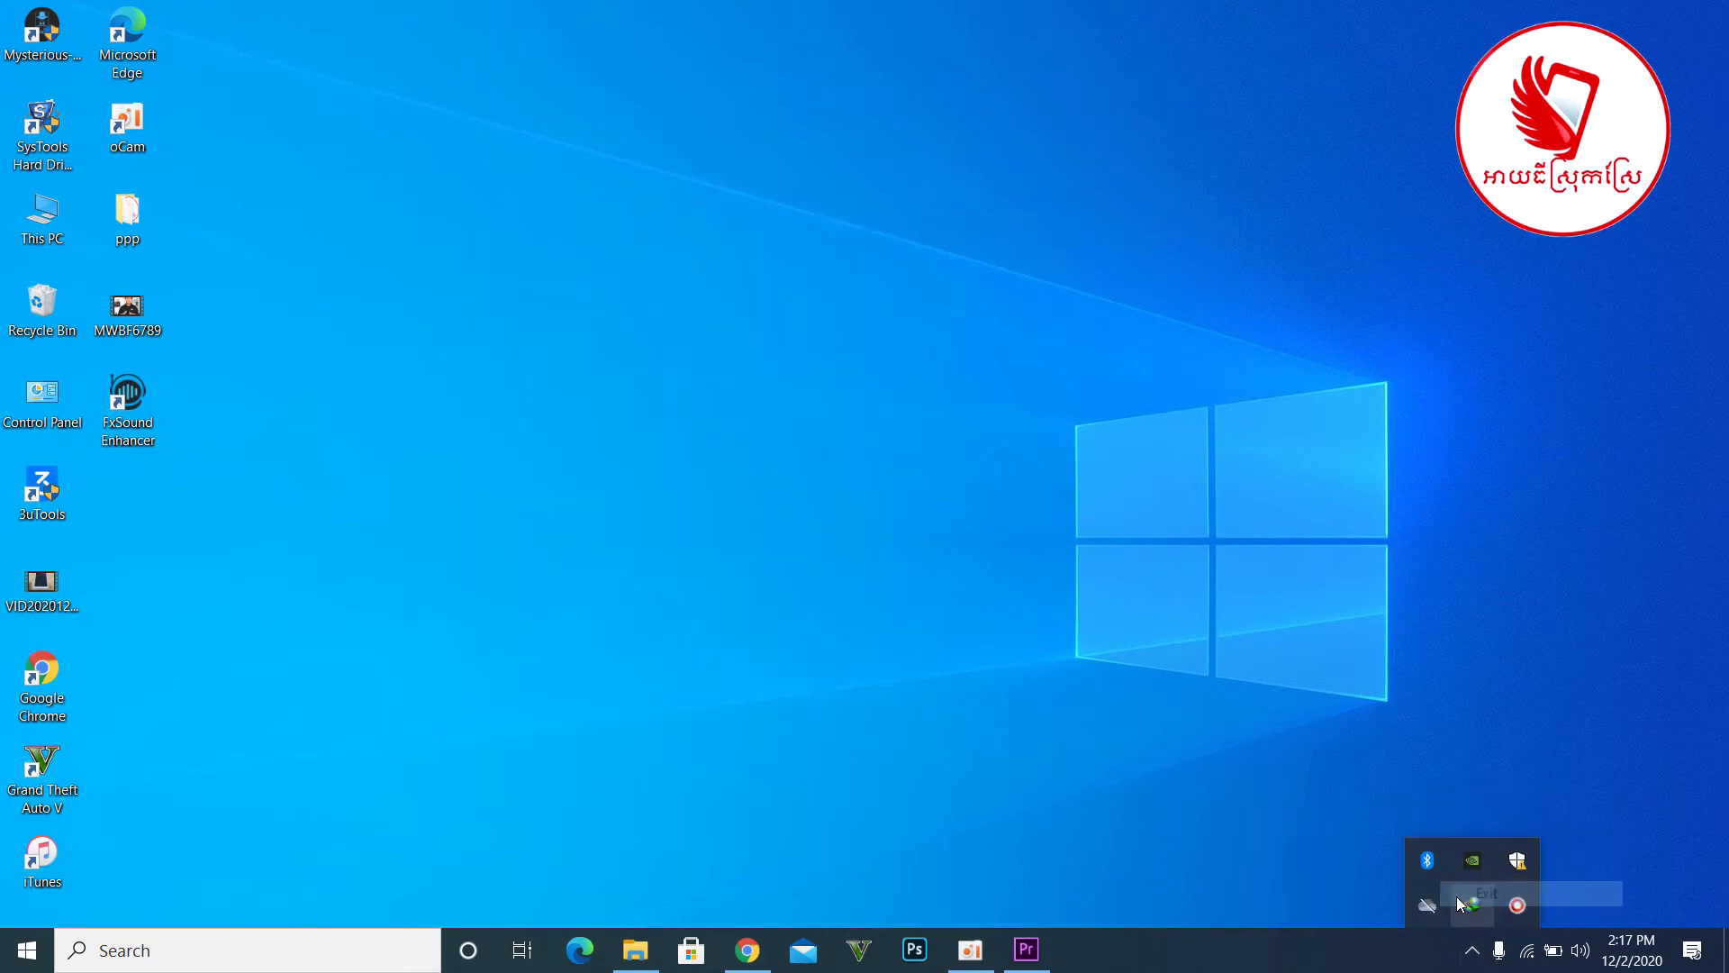
click(621, 950)
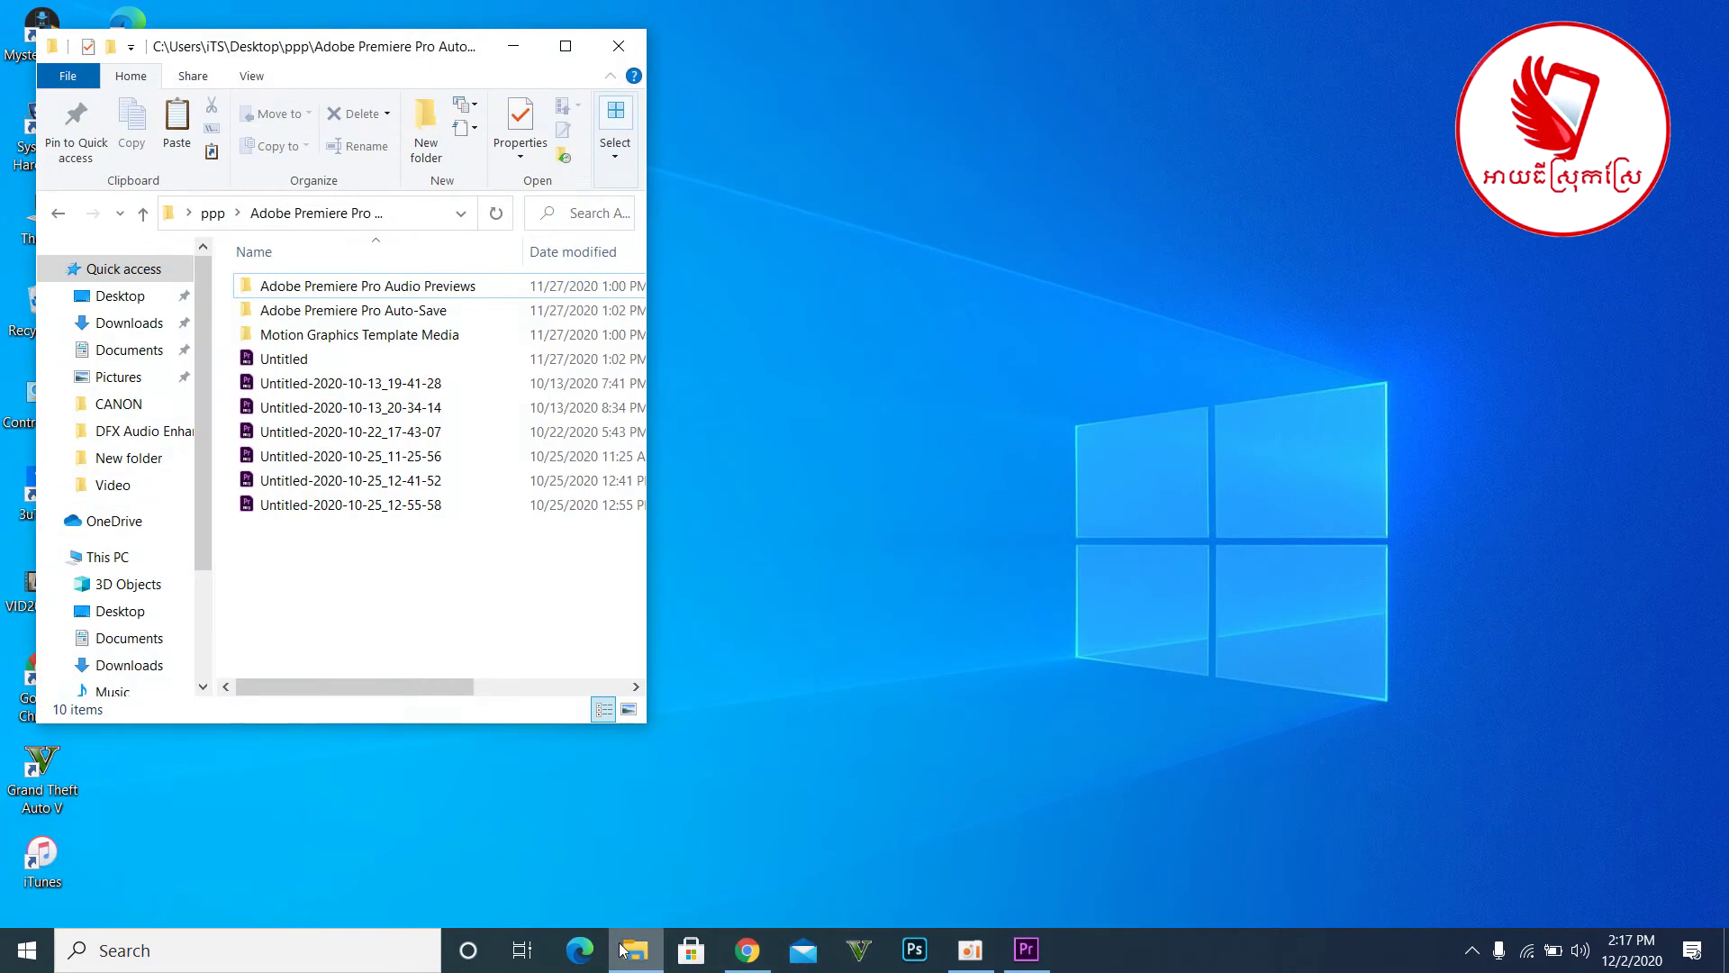
- Navigate a maximised Explorer to Downloads\Compressed\DFX Audio Enhancer 13.024 + patch
click(129, 322)
click(566, 46)
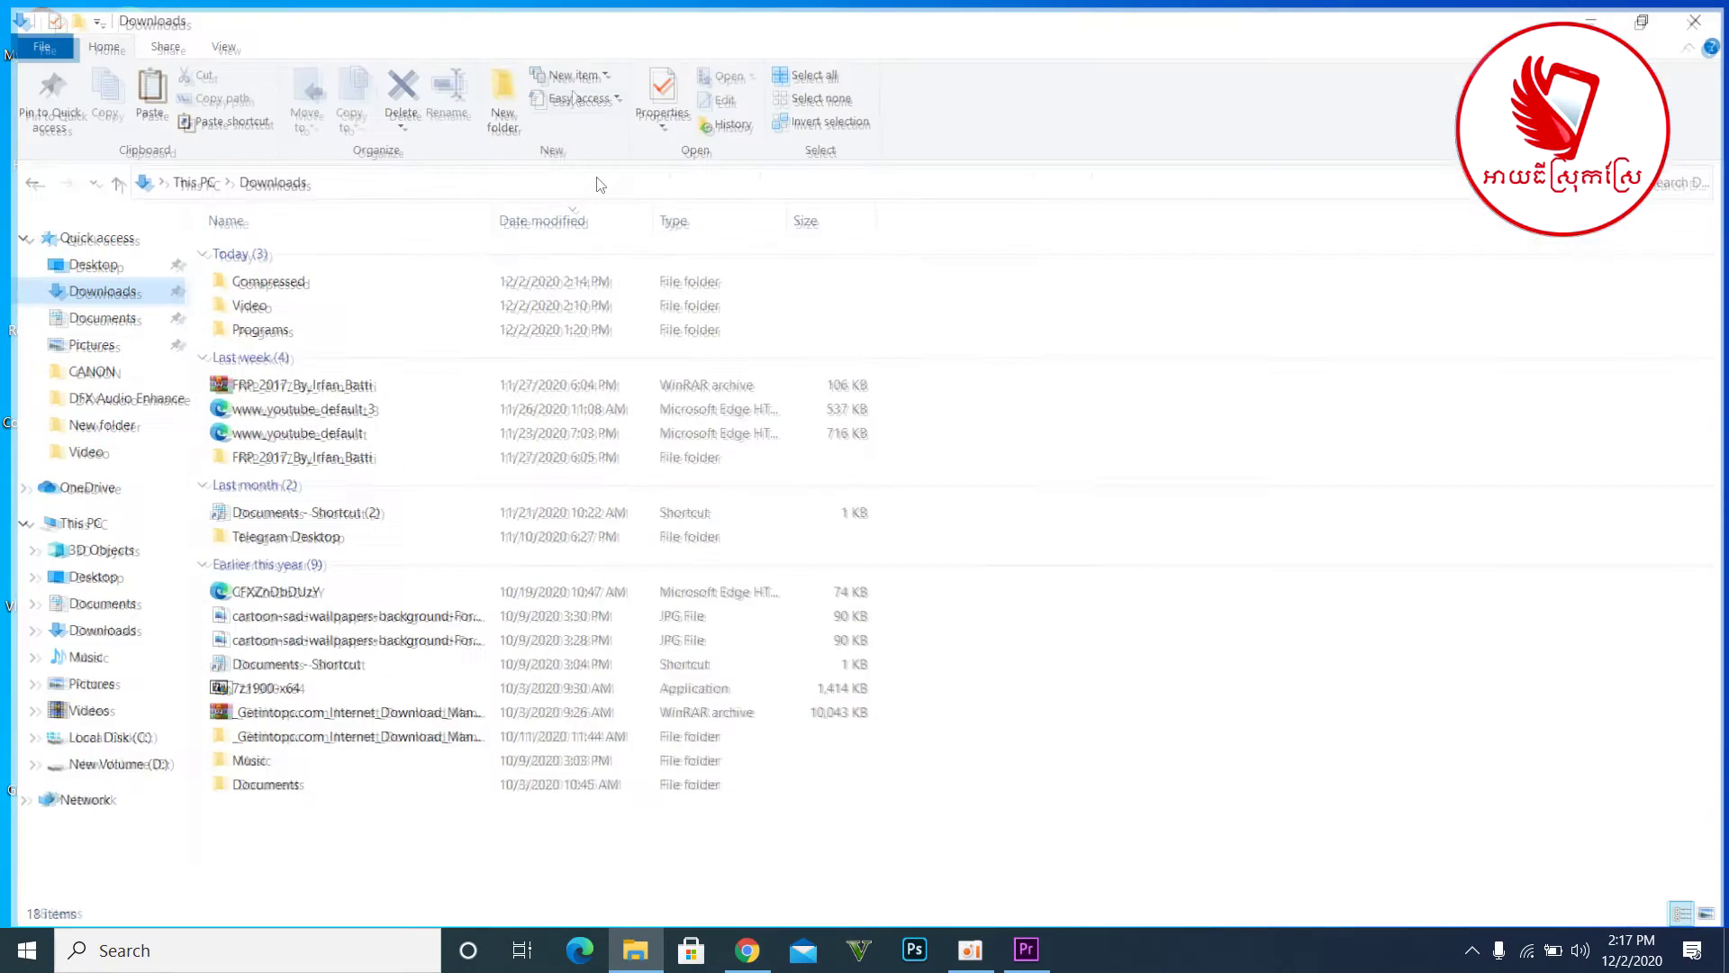
double_click(263, 278)
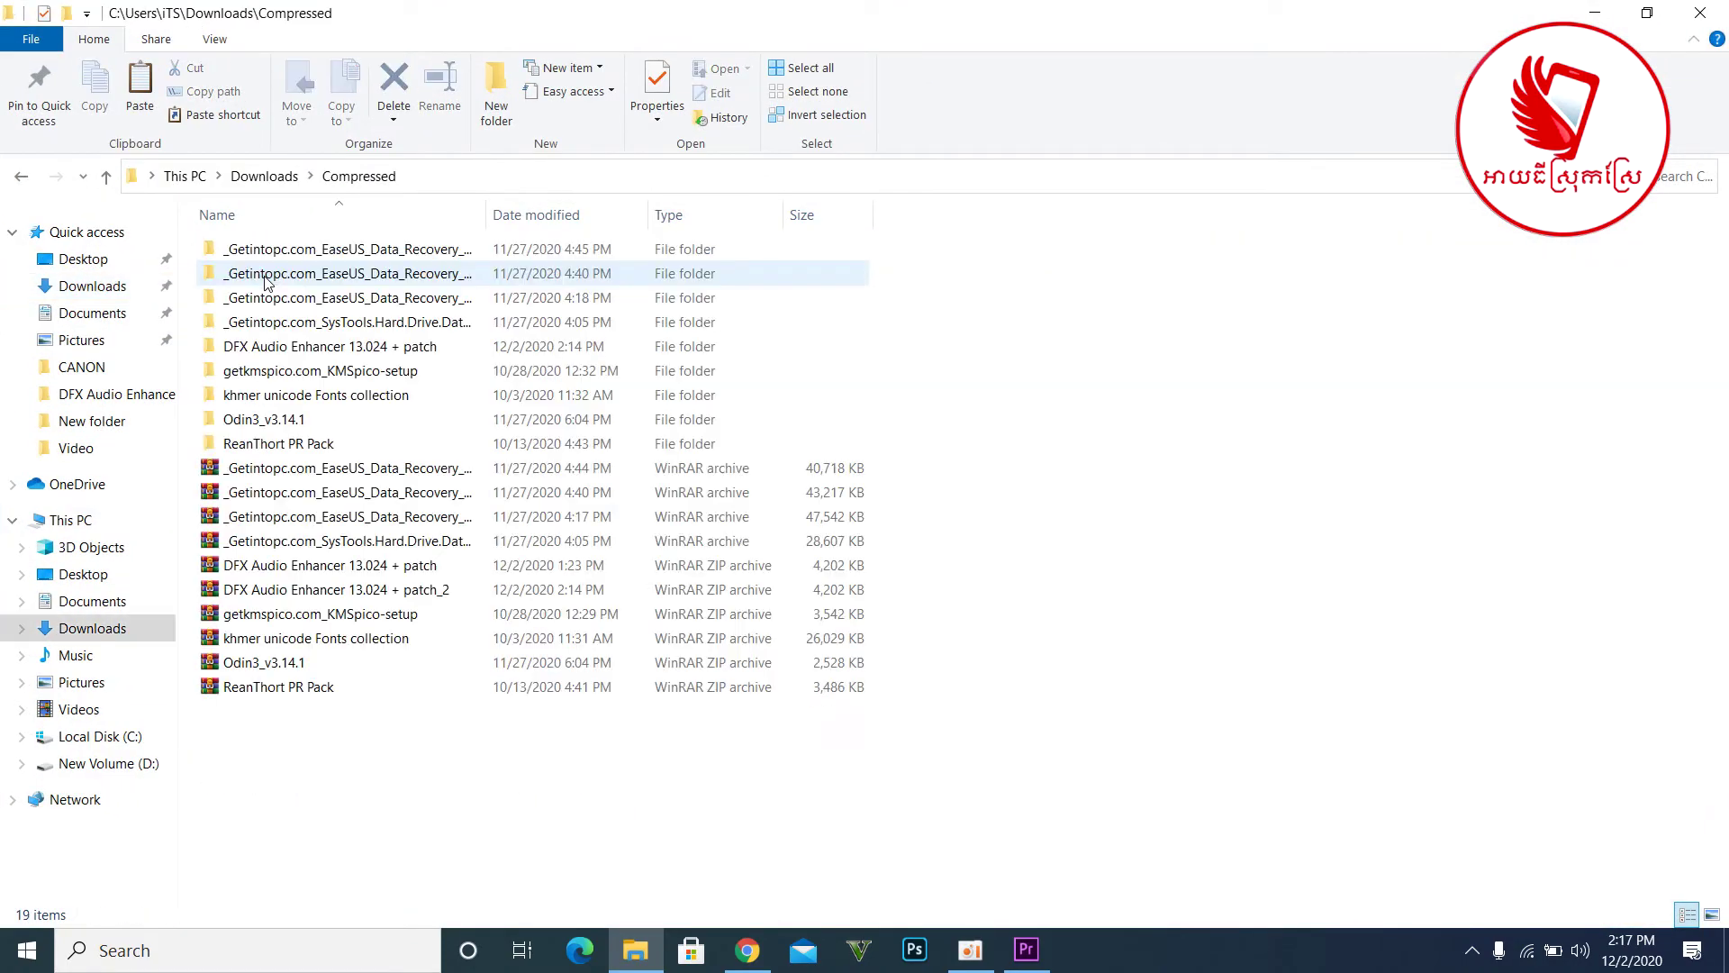
double_click(262, 348)
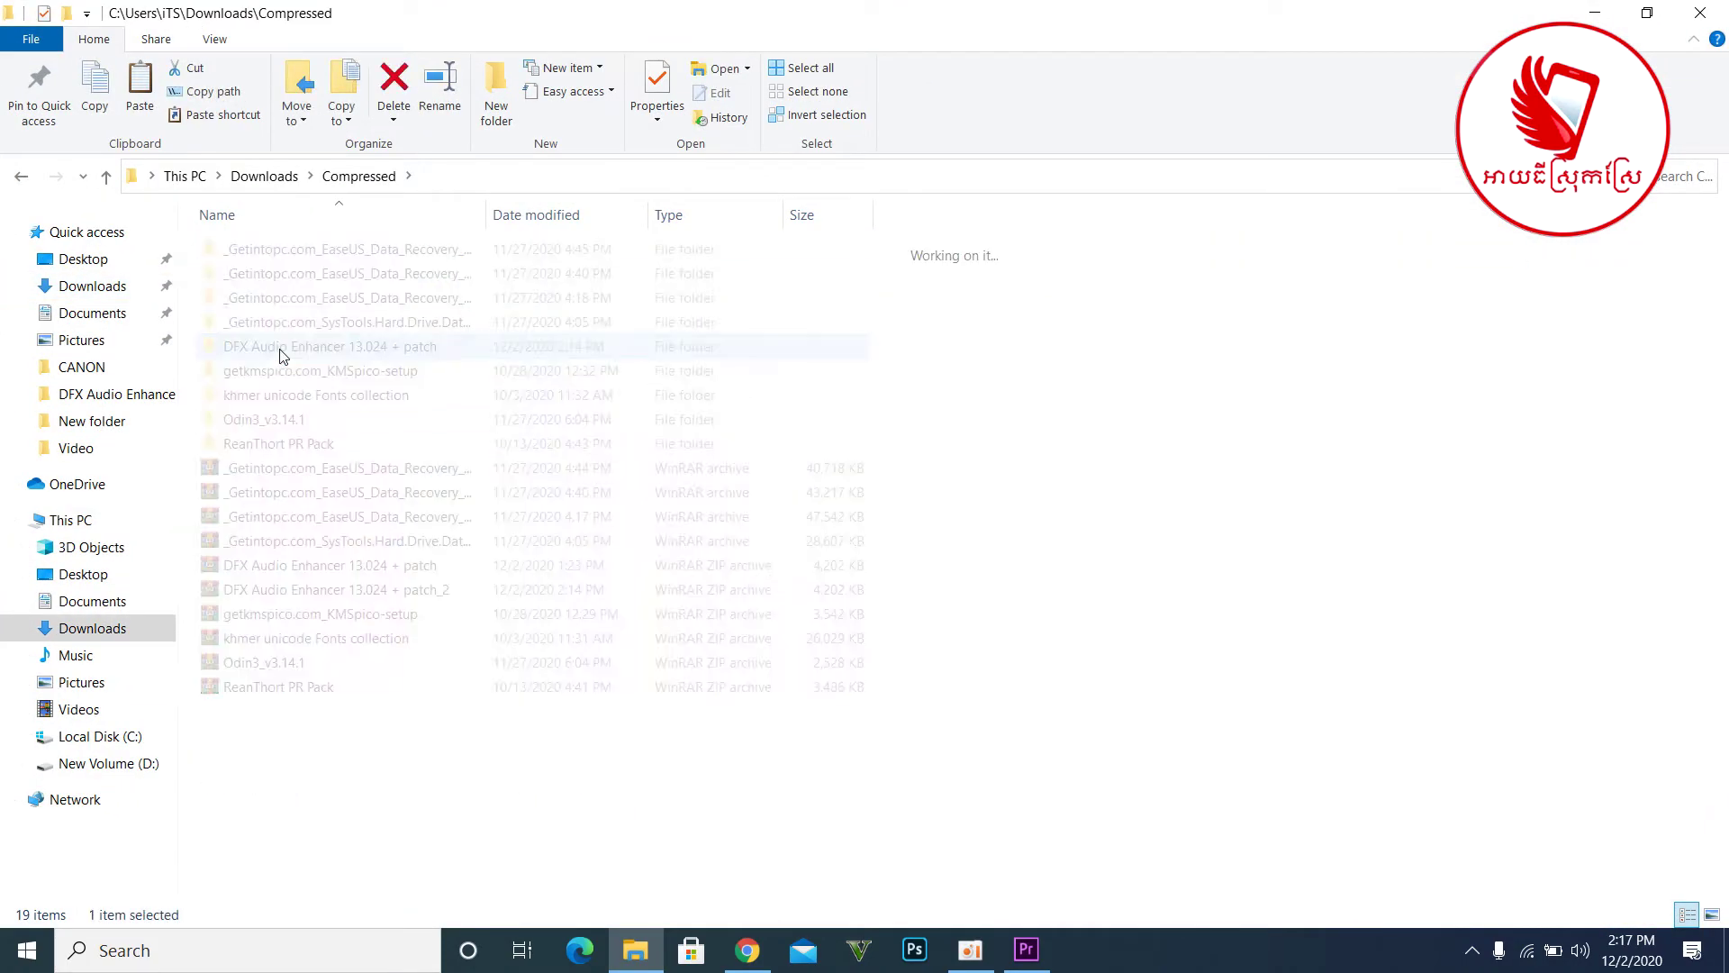
- Extract patch.zip into a patch folder, replacing all files and entering the archive password
right_click(253, 360)
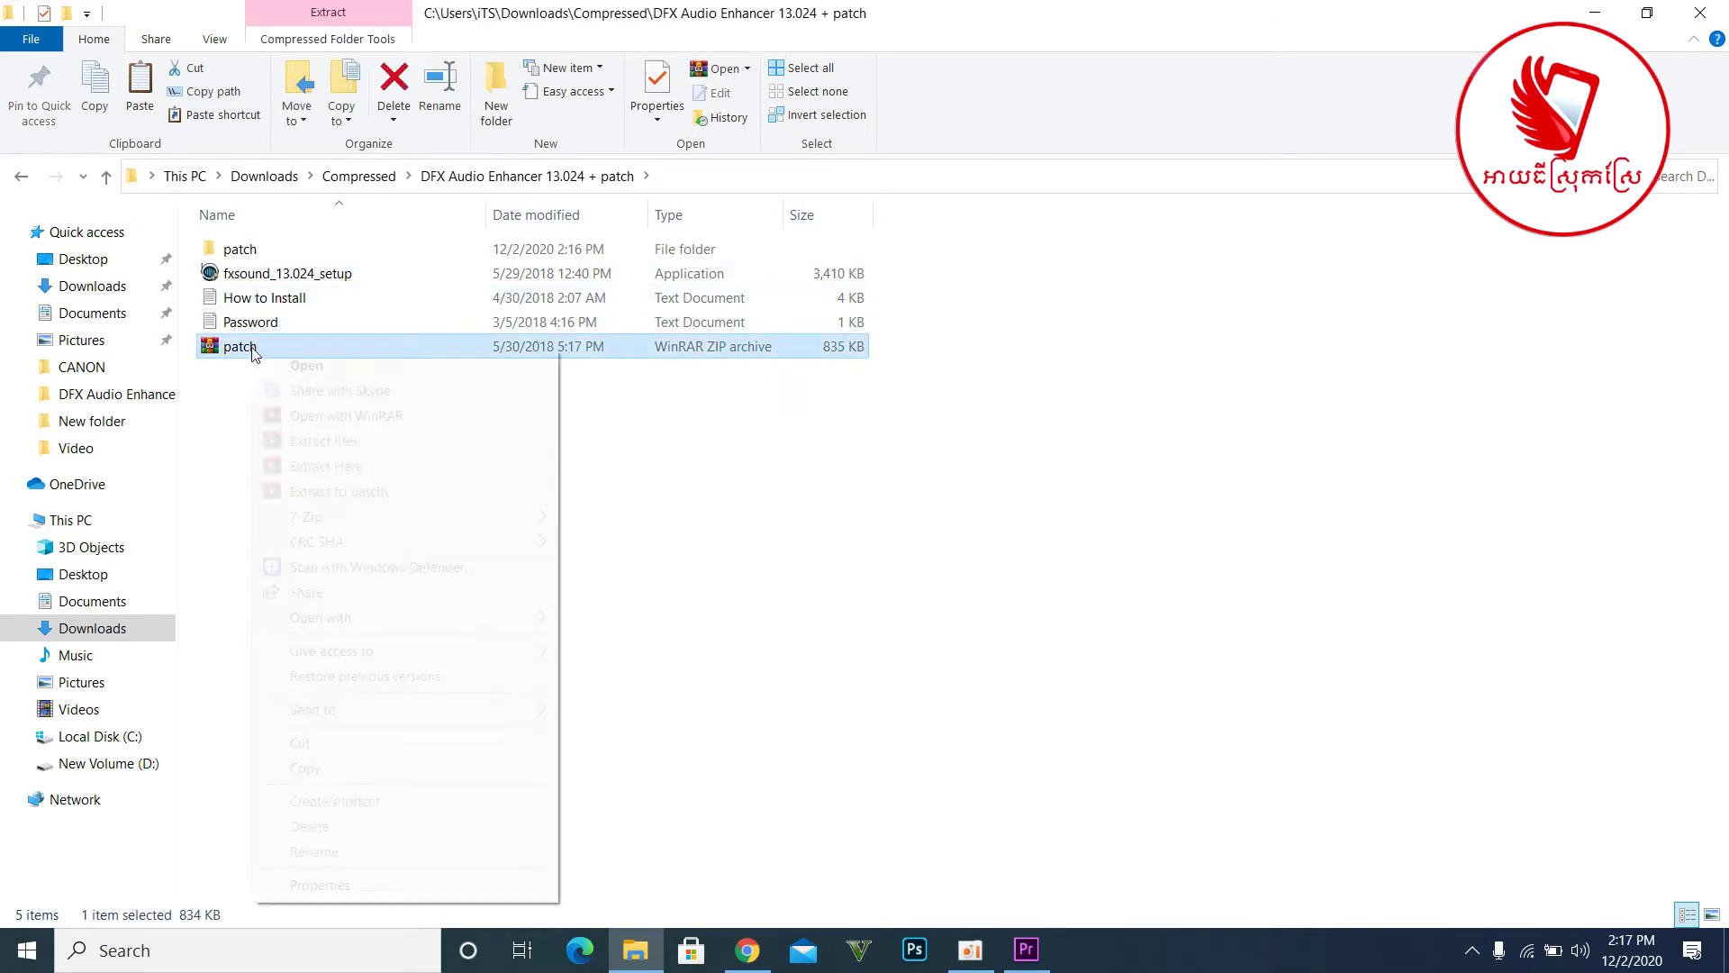
click(338, 501)
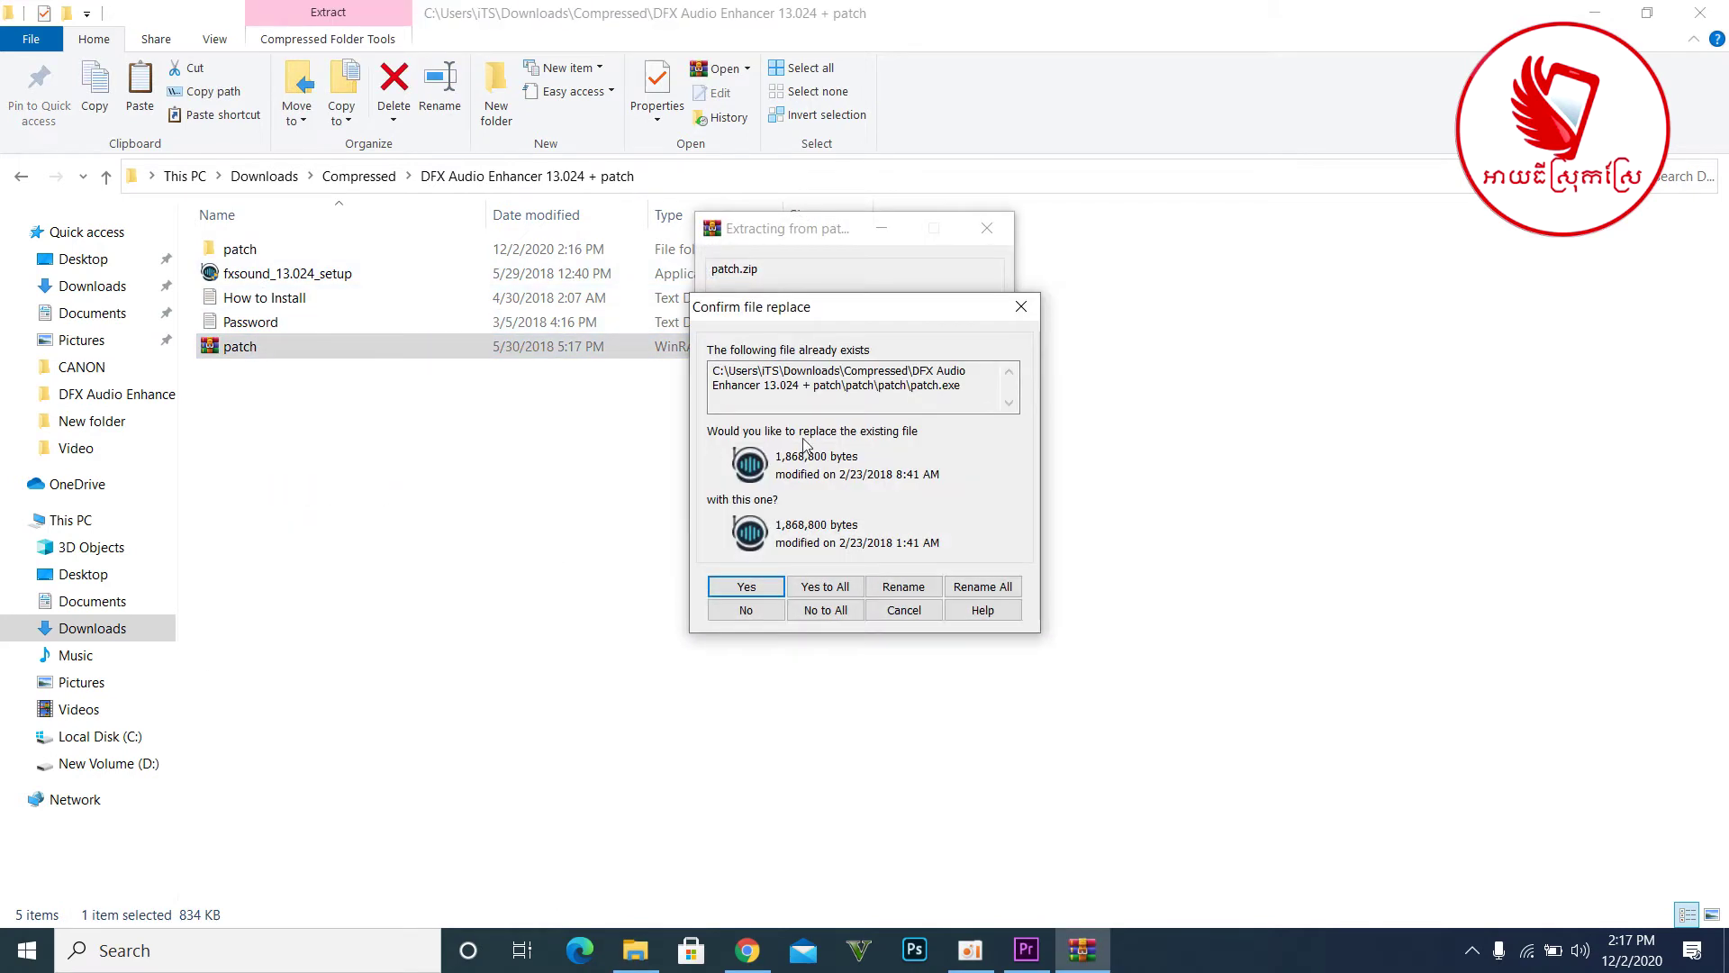
click(842, 586)
text(12)
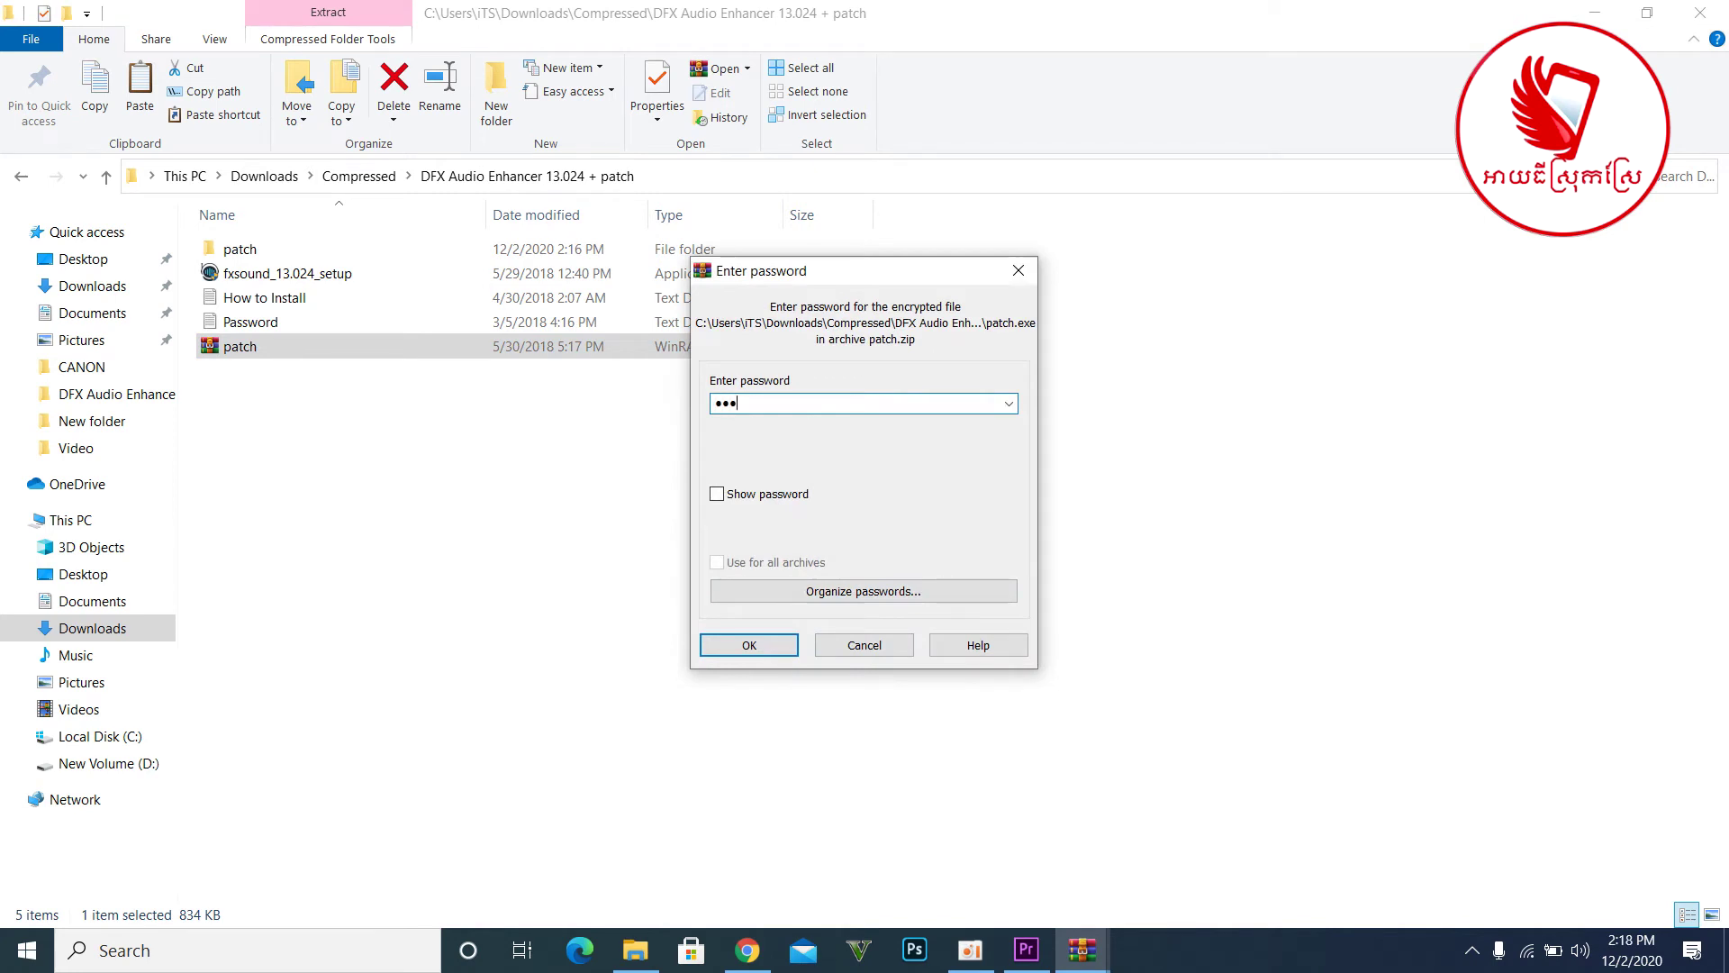
text(3)
key(Return)
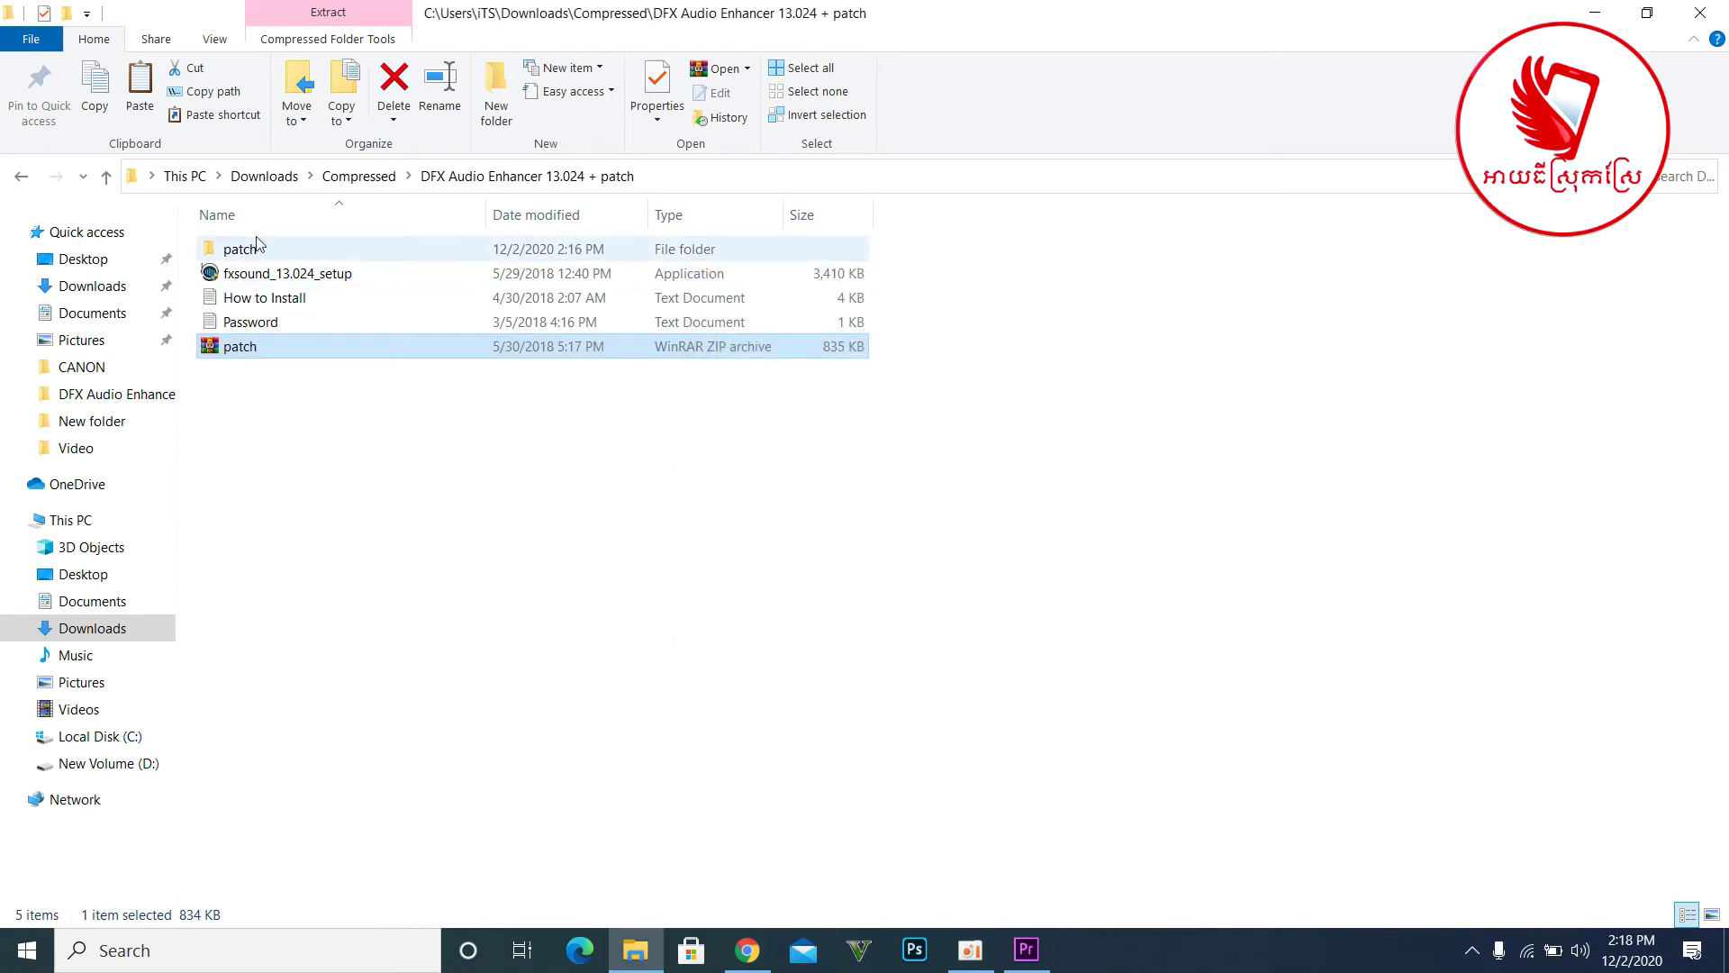
- Run the patcher from the patch folder to patch FX/DFX in C:\Program Files (x86)\DFX
double_click(257, 257)
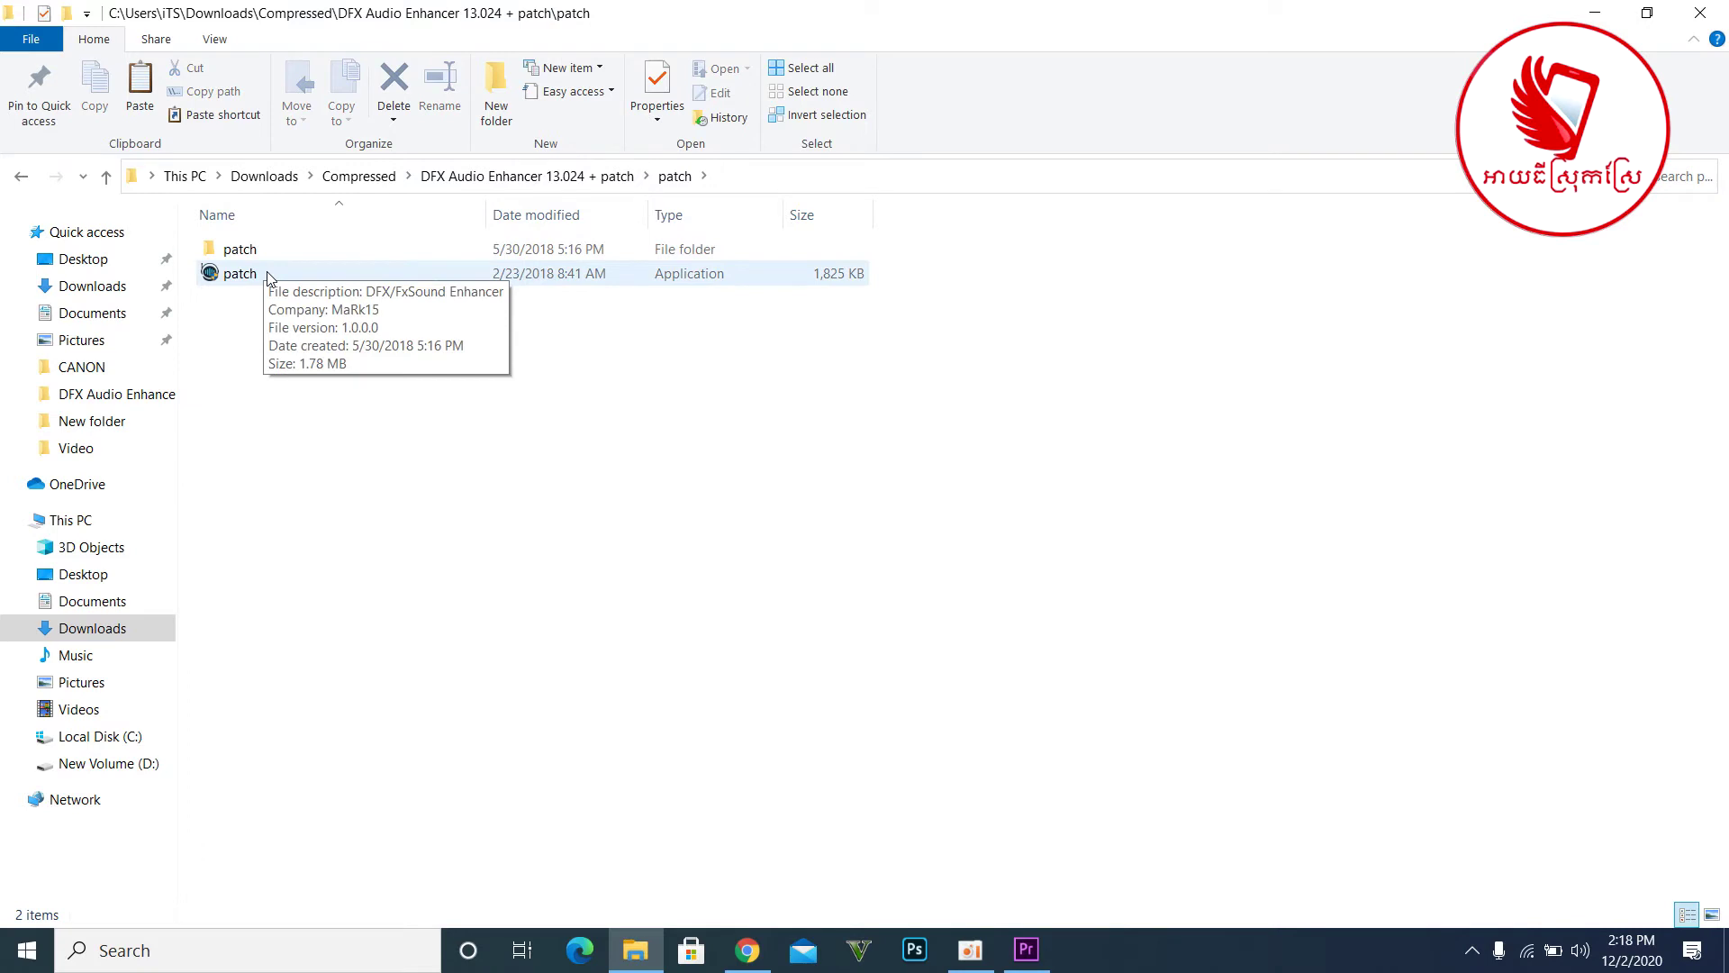
double_click(267, 274)
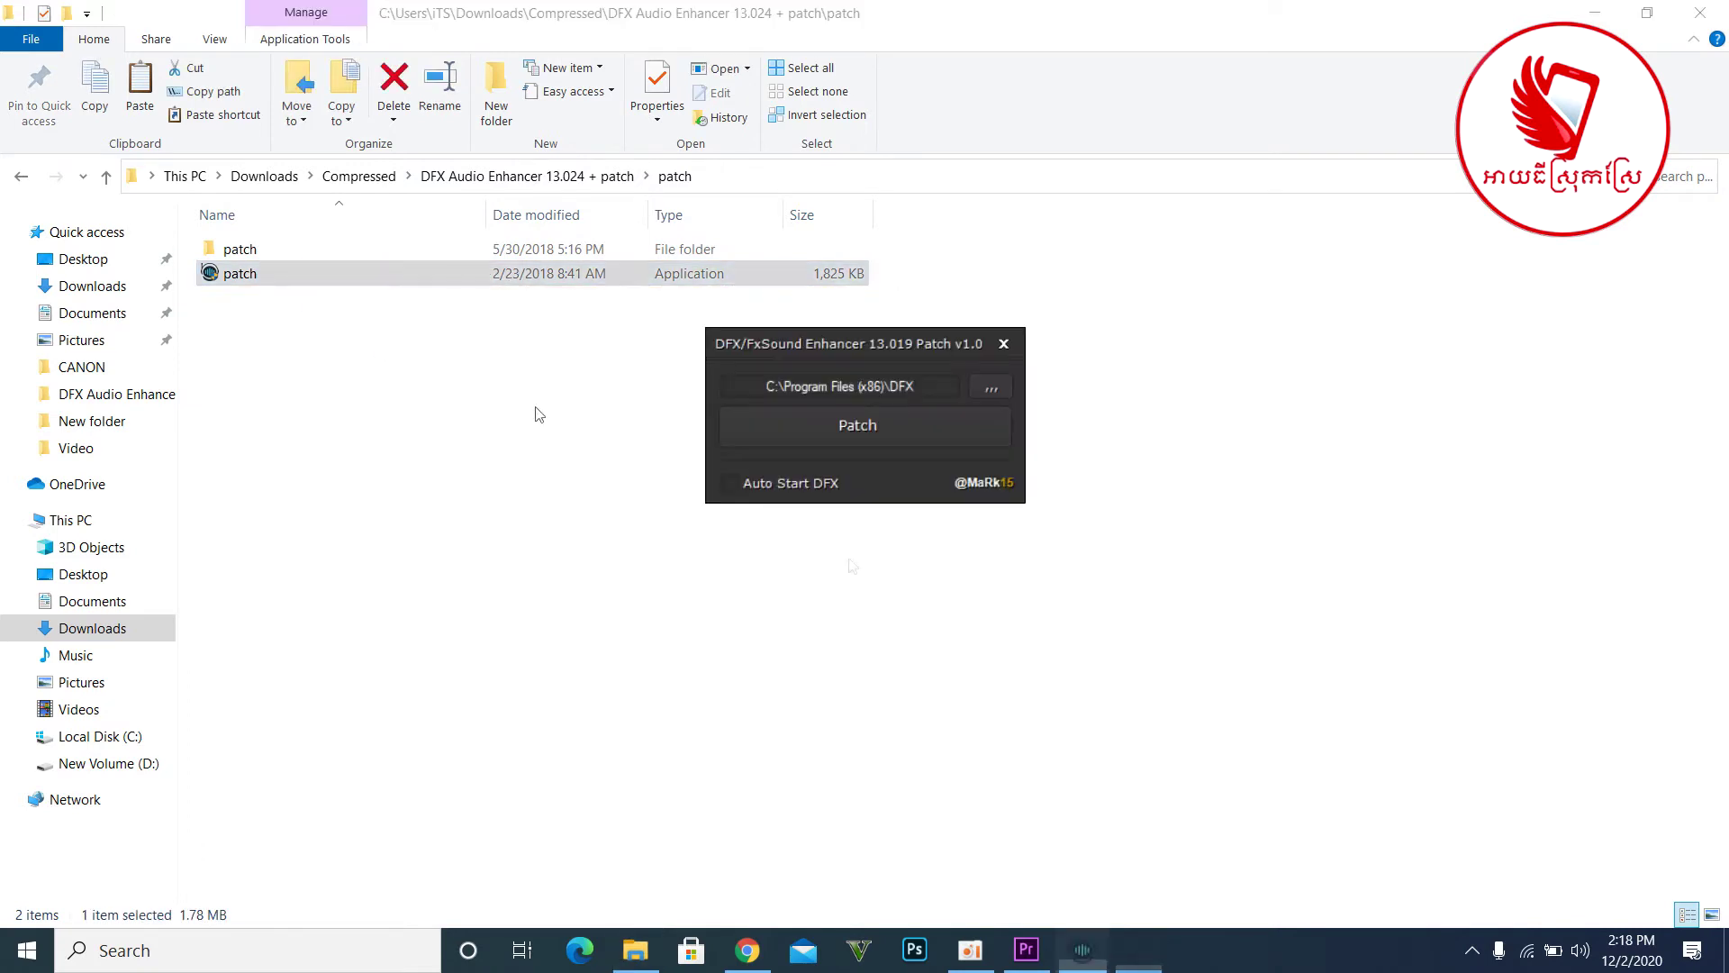
click(850, 433)
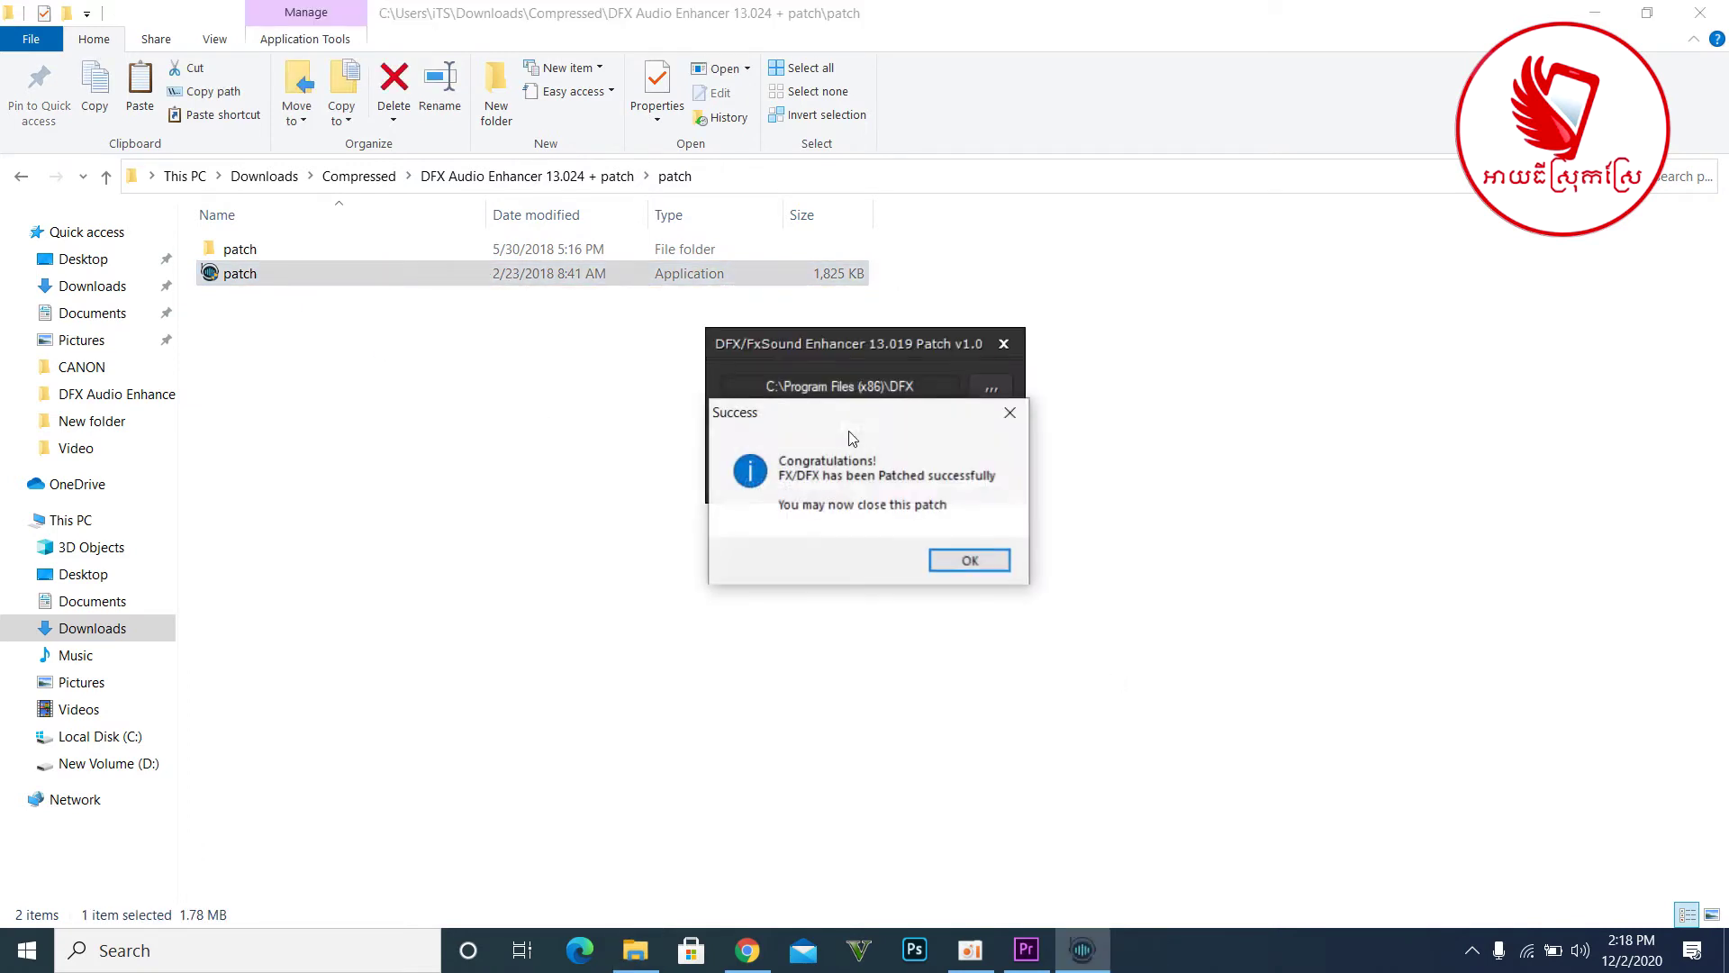
- Dismiss the success message and close the patcher and its Explorer window
drag(929, 404, 494, 335)
click(636, 472)
click(1003, 344)
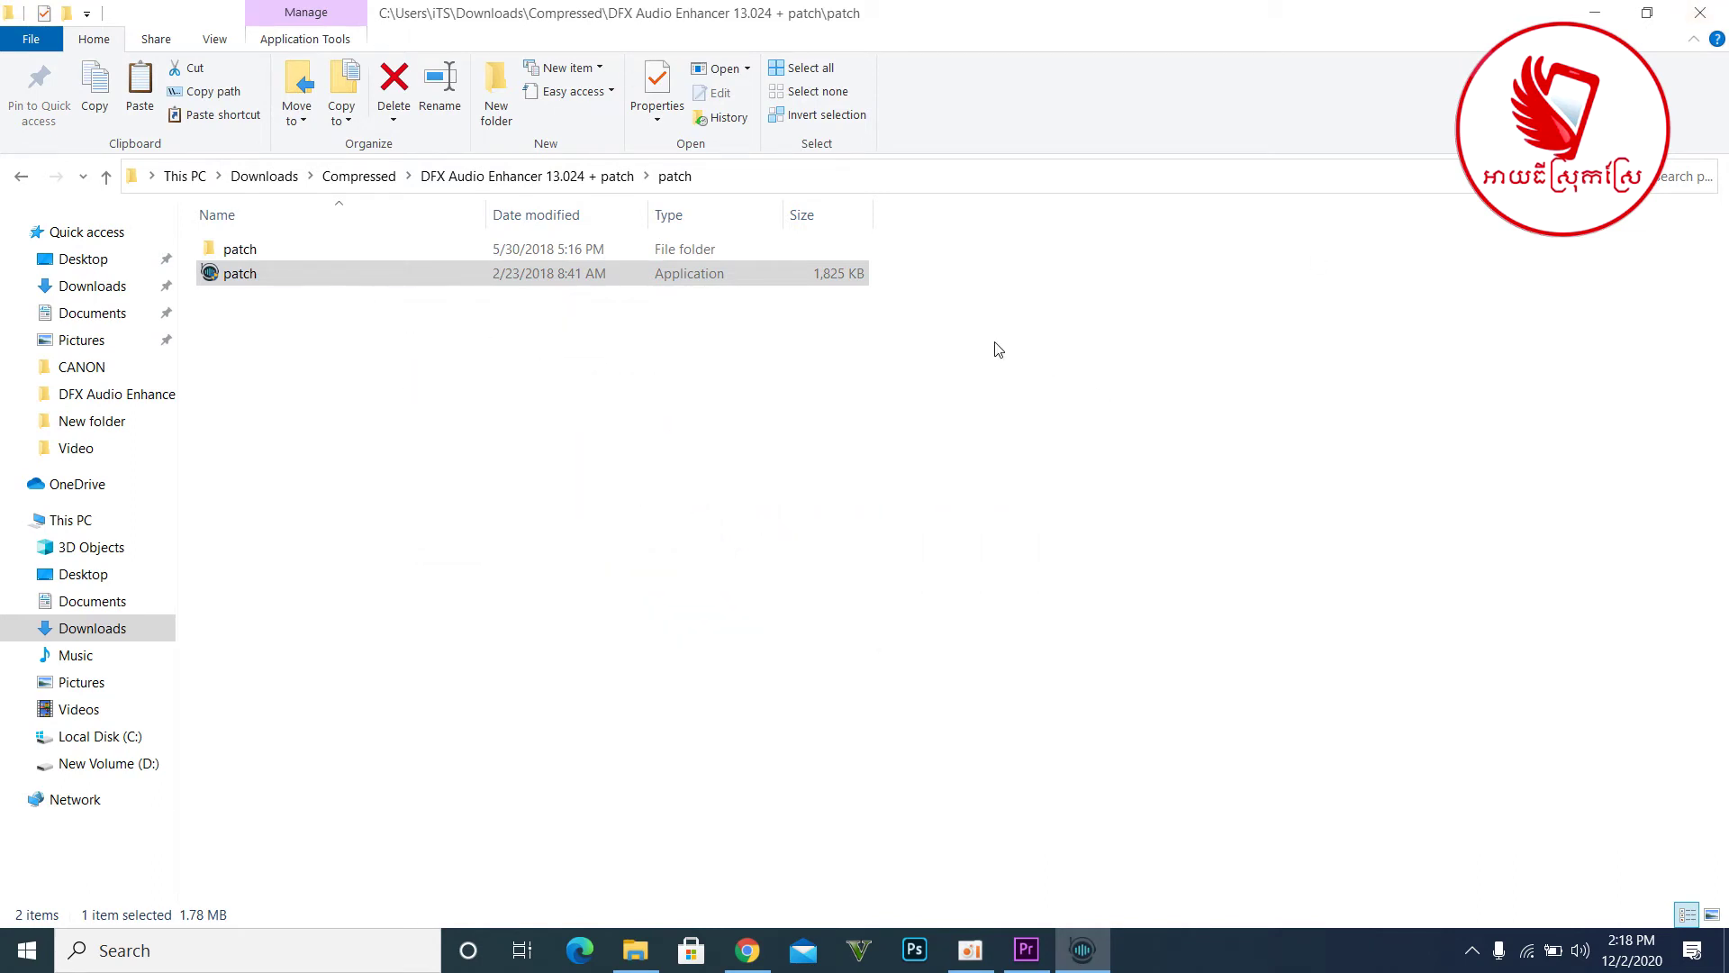
click(1701, 12)
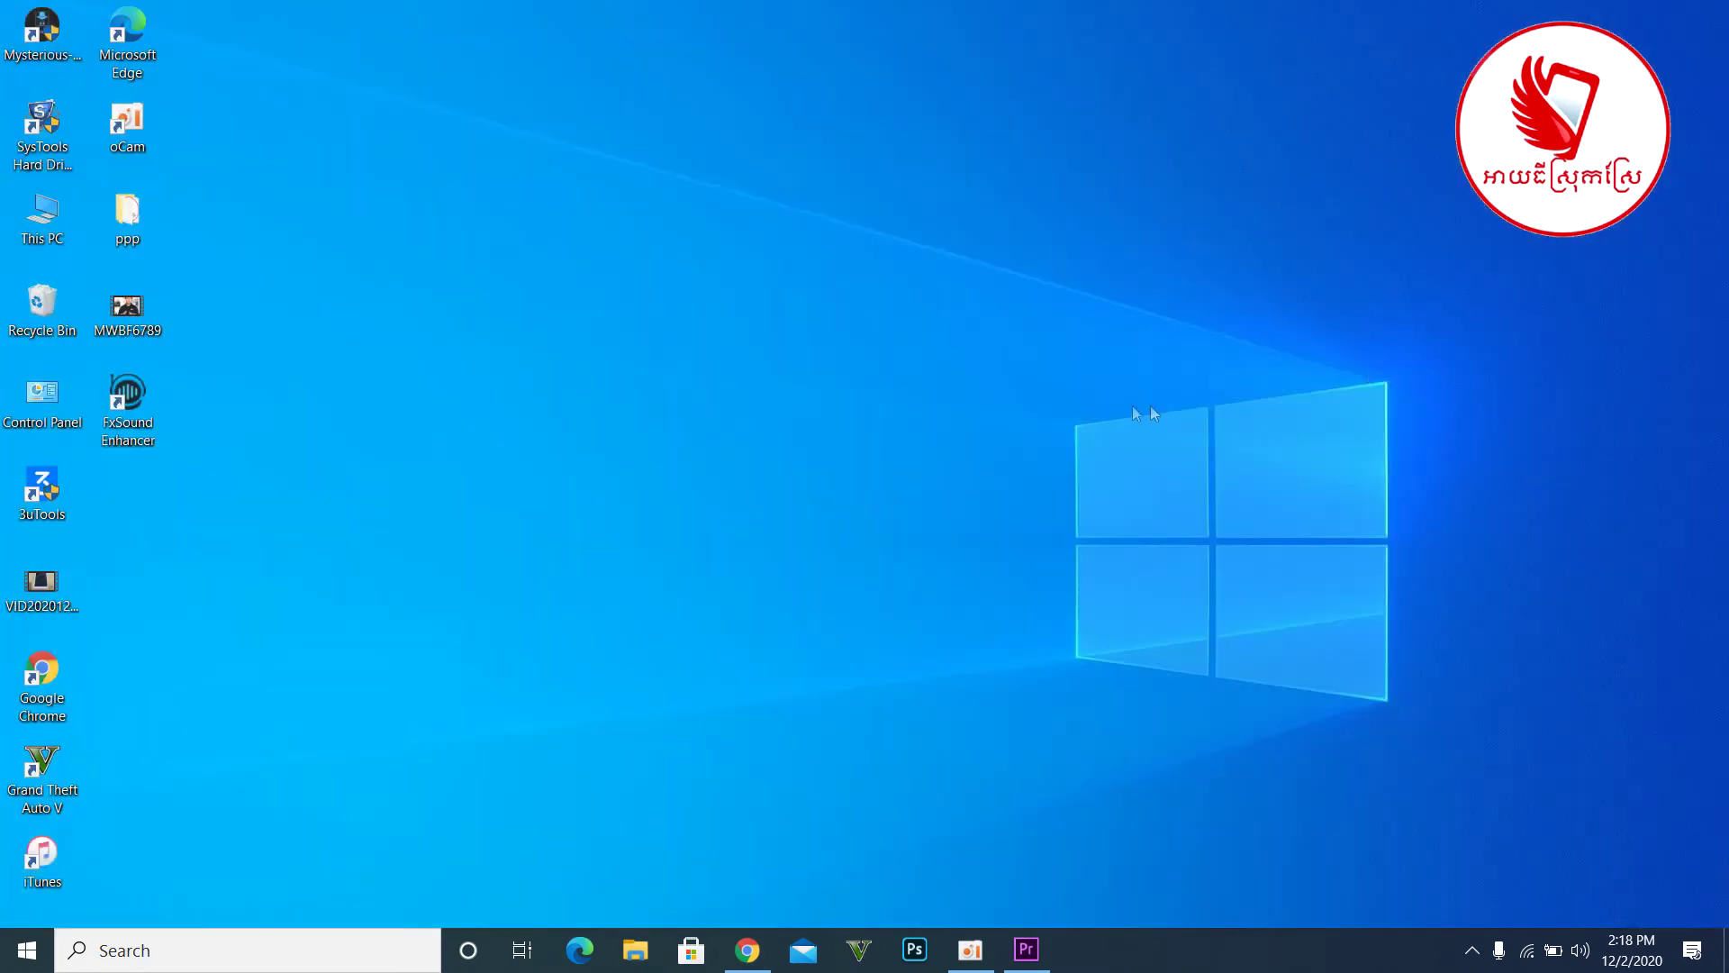
- Launch FxSound Enhancer and toggle its power off and back on
double_click(147, 404)
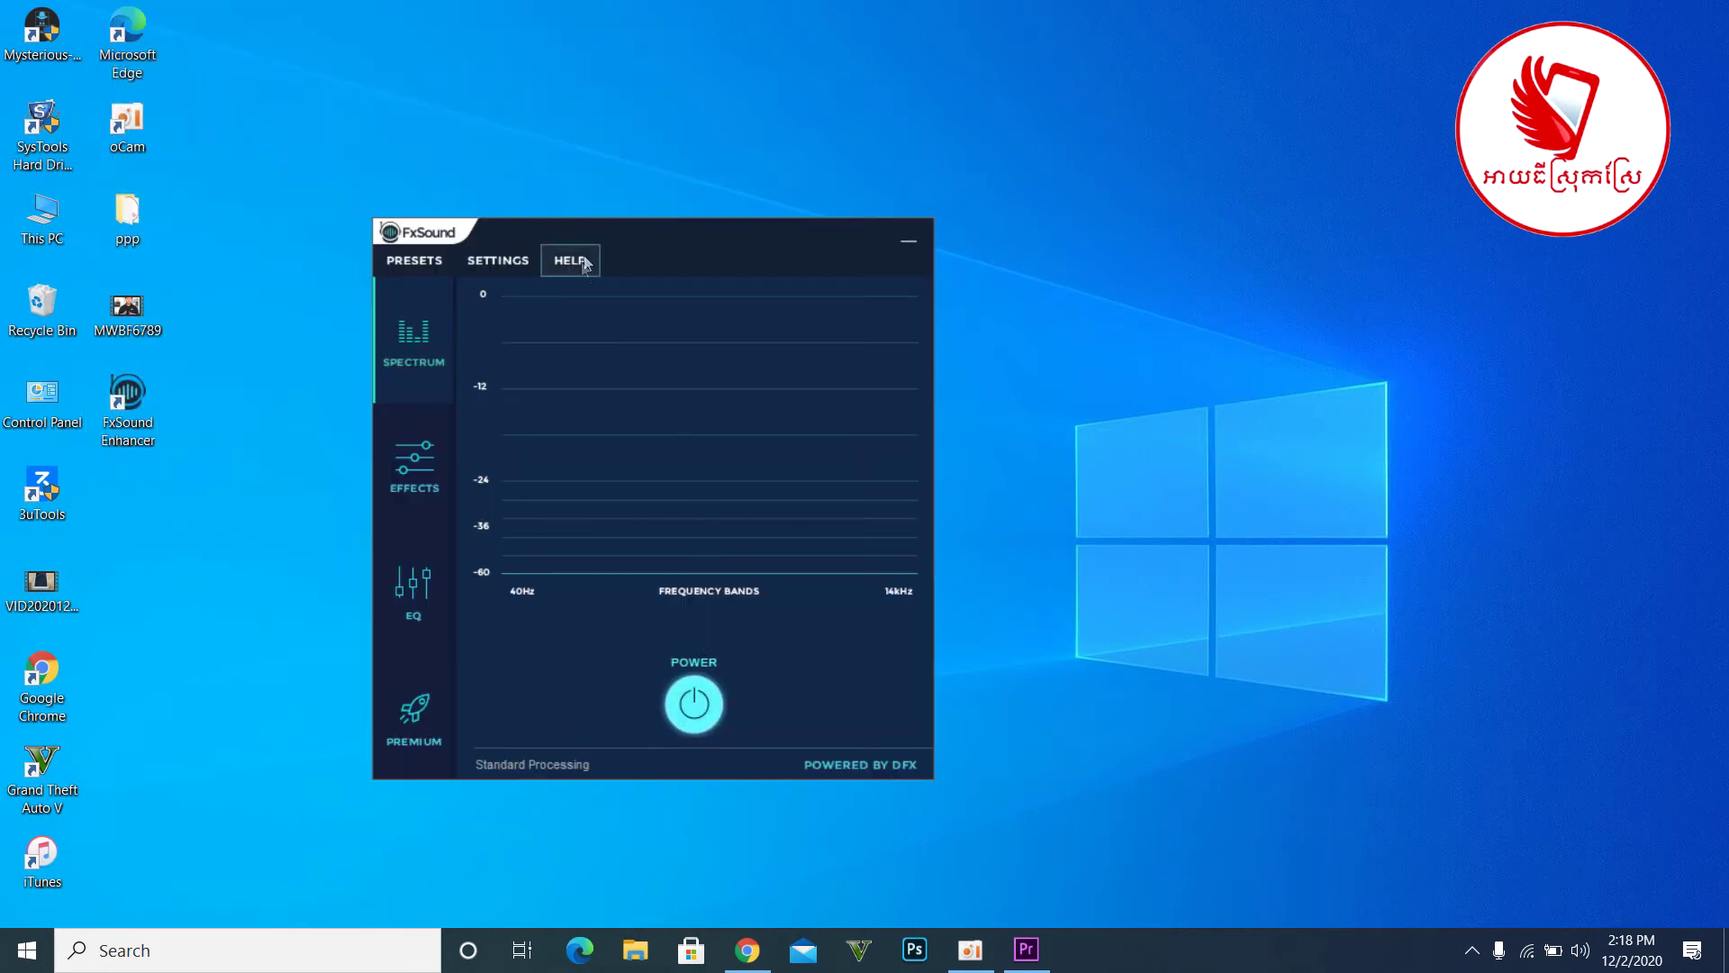
drag(655, 230, 773, 206)
click(812, 678)
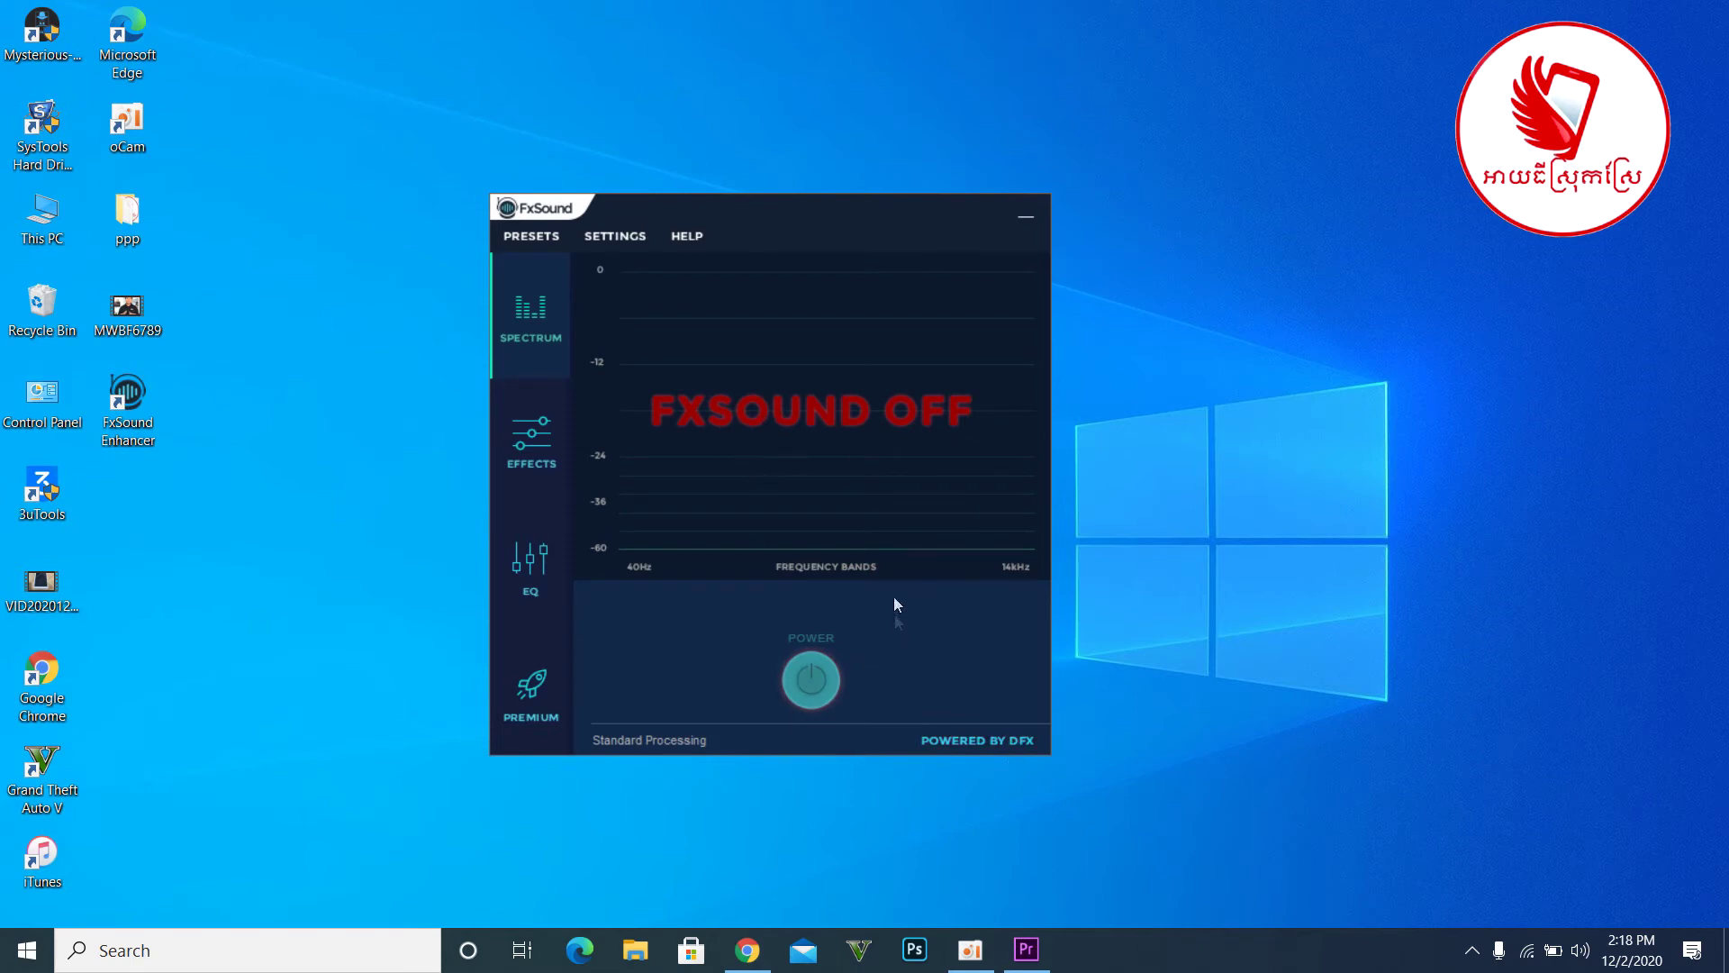
click(811, 682)
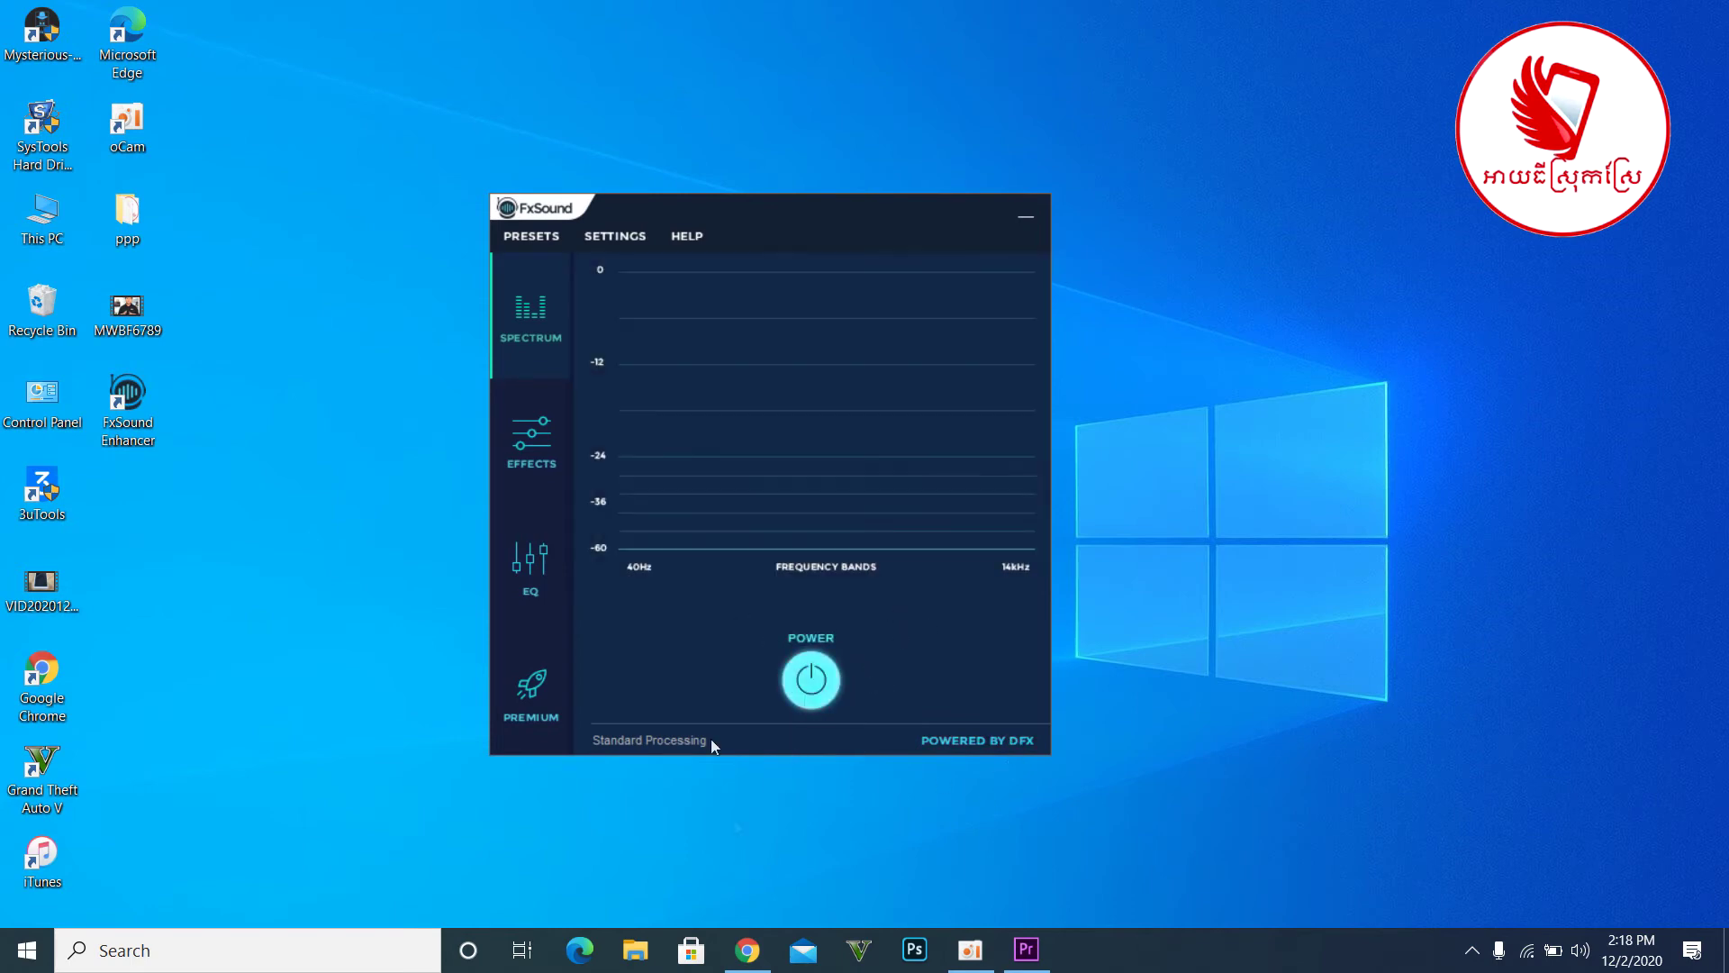
double_click(72, 693)
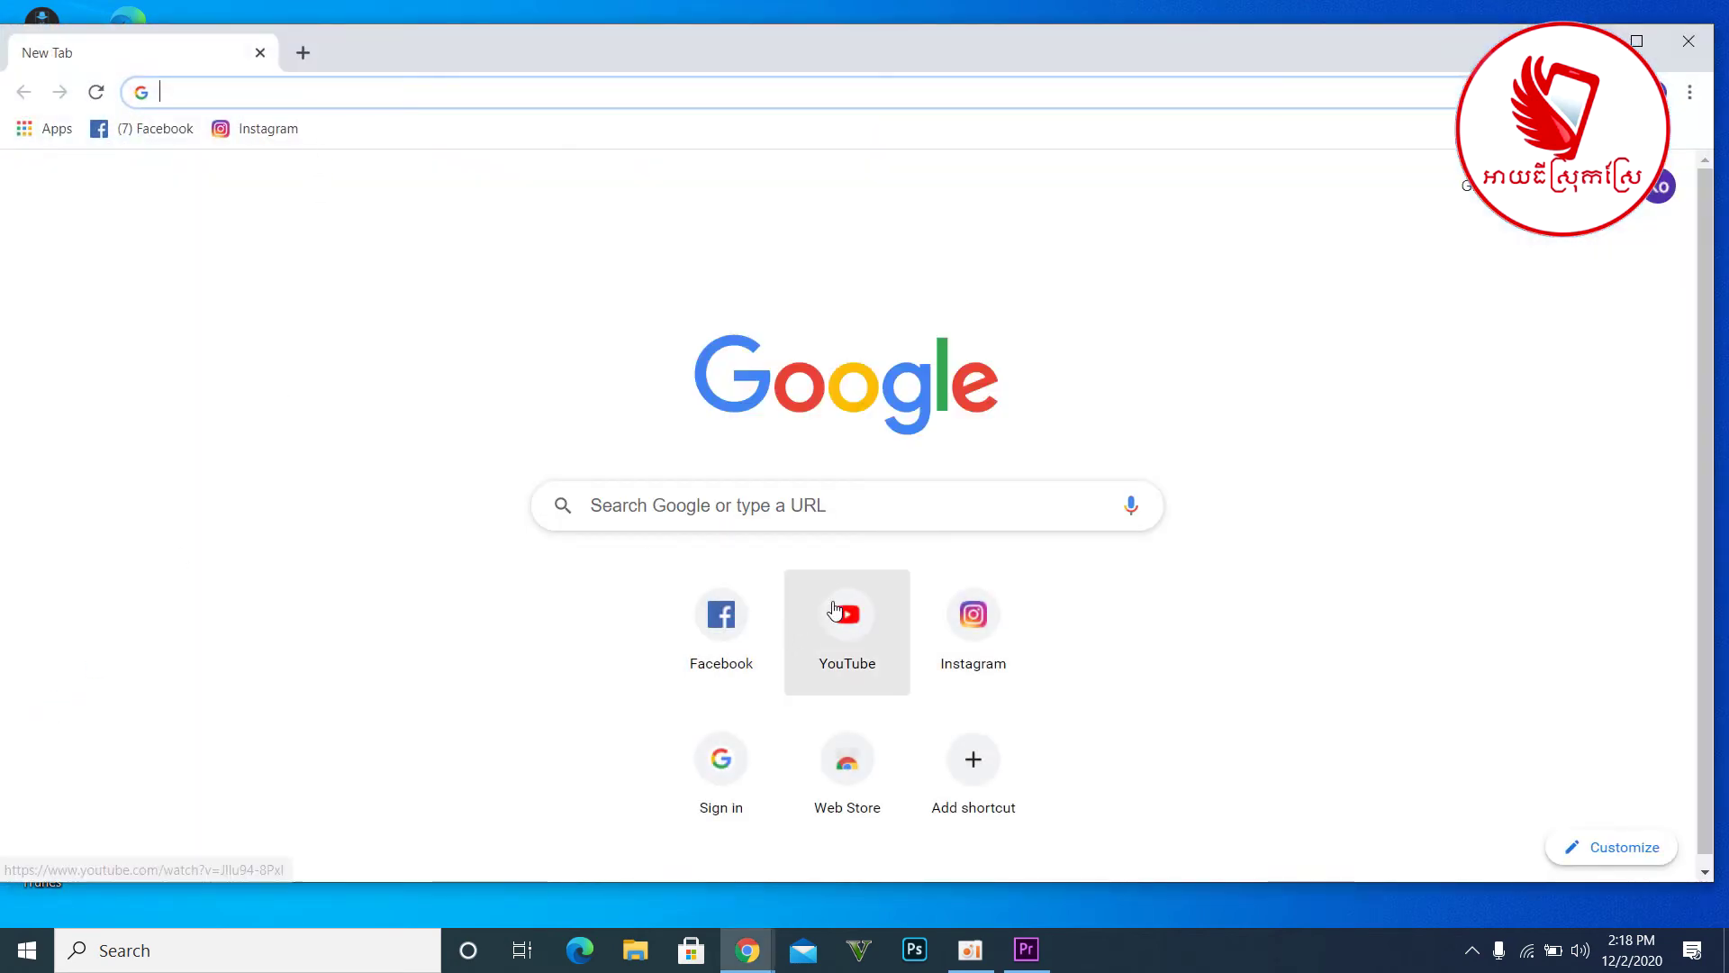
- Open YouTube from the new tab shortcuts and pause the playing video
click(840, 616)
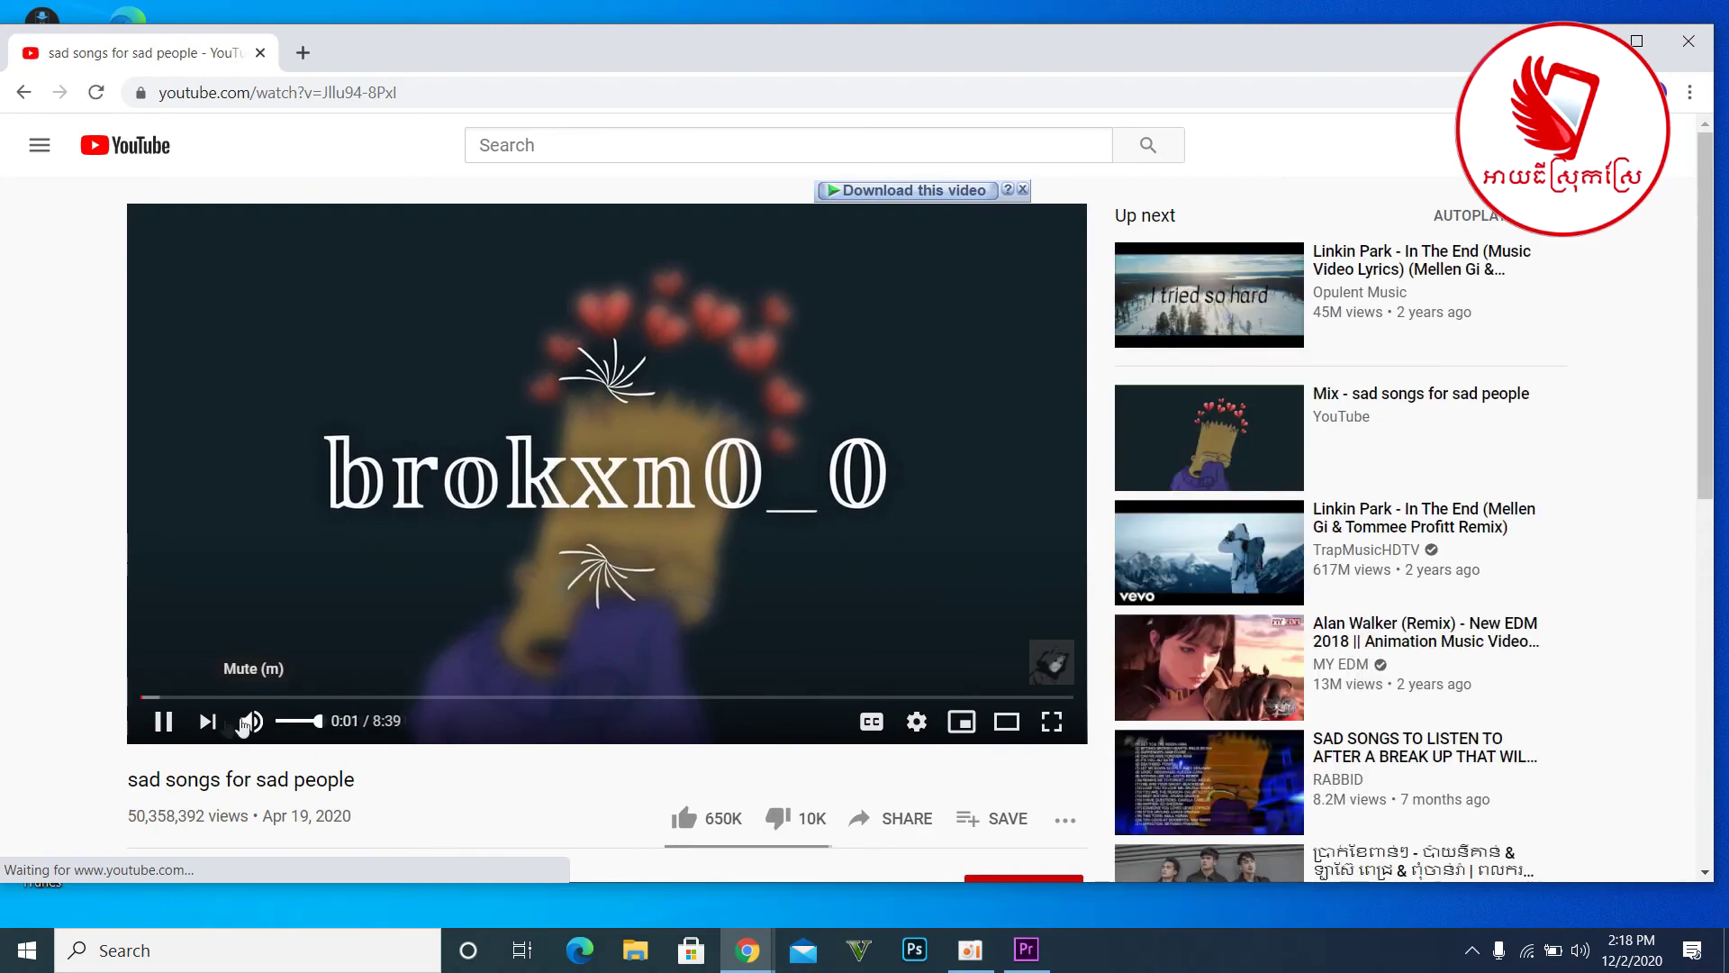
click(162, 721)
scroll(964, 461, down, 15)
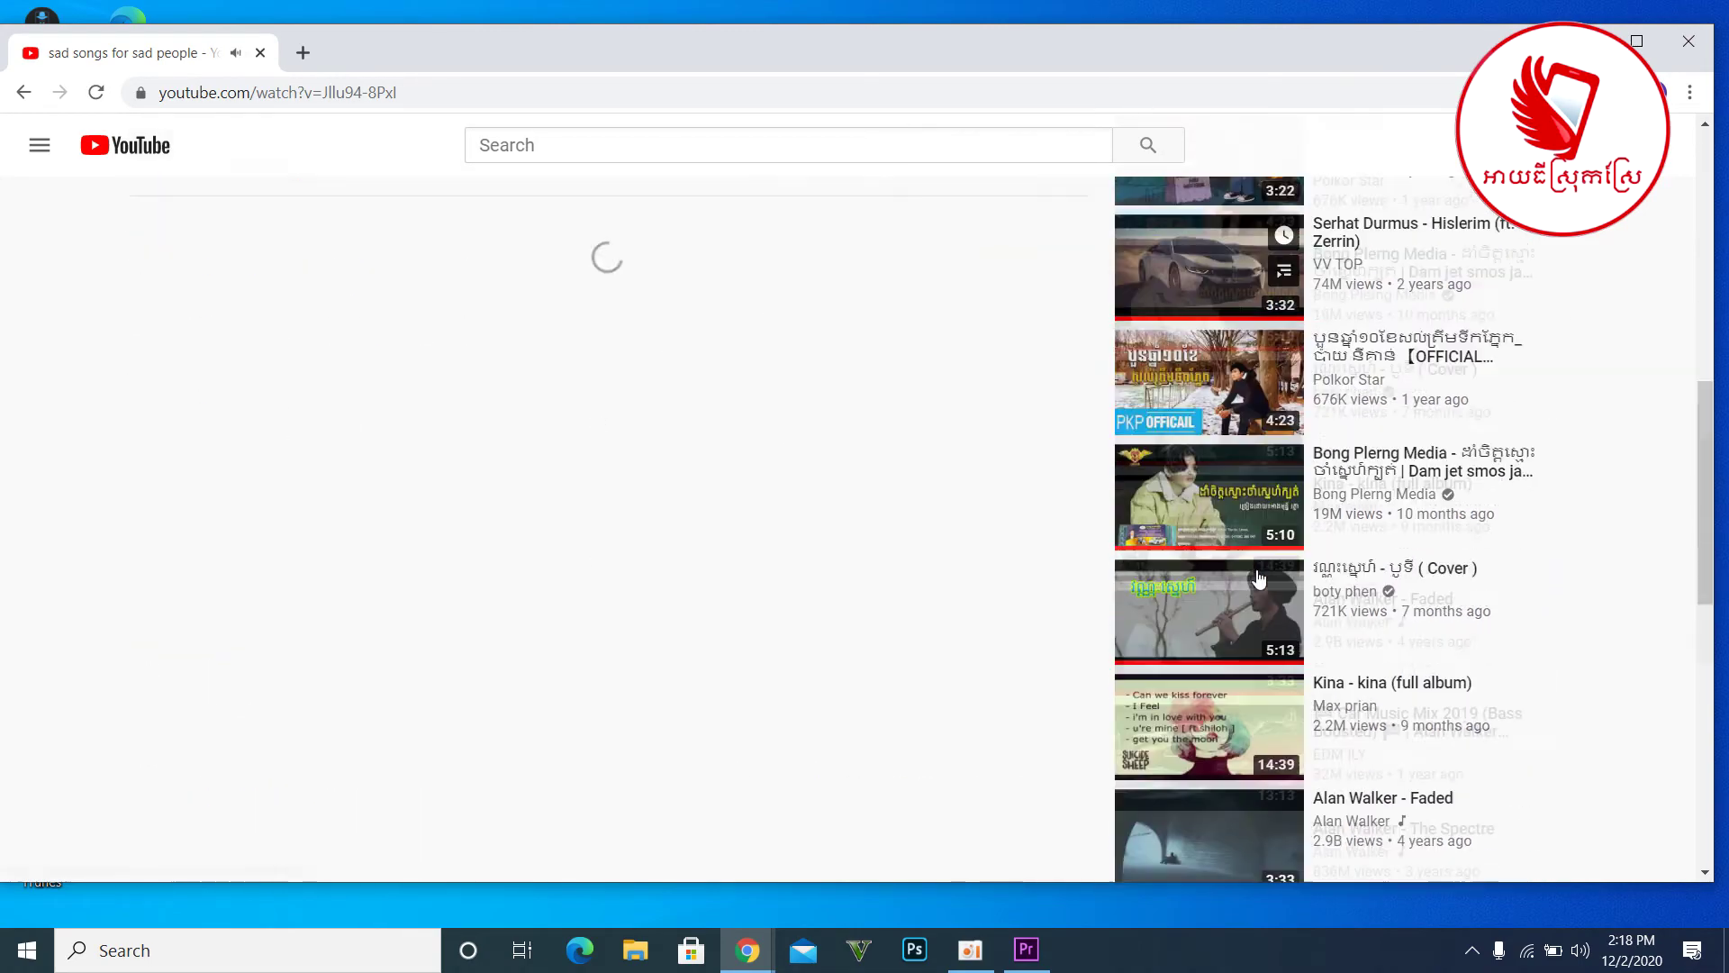
scroll(1319, 666, up, 10)
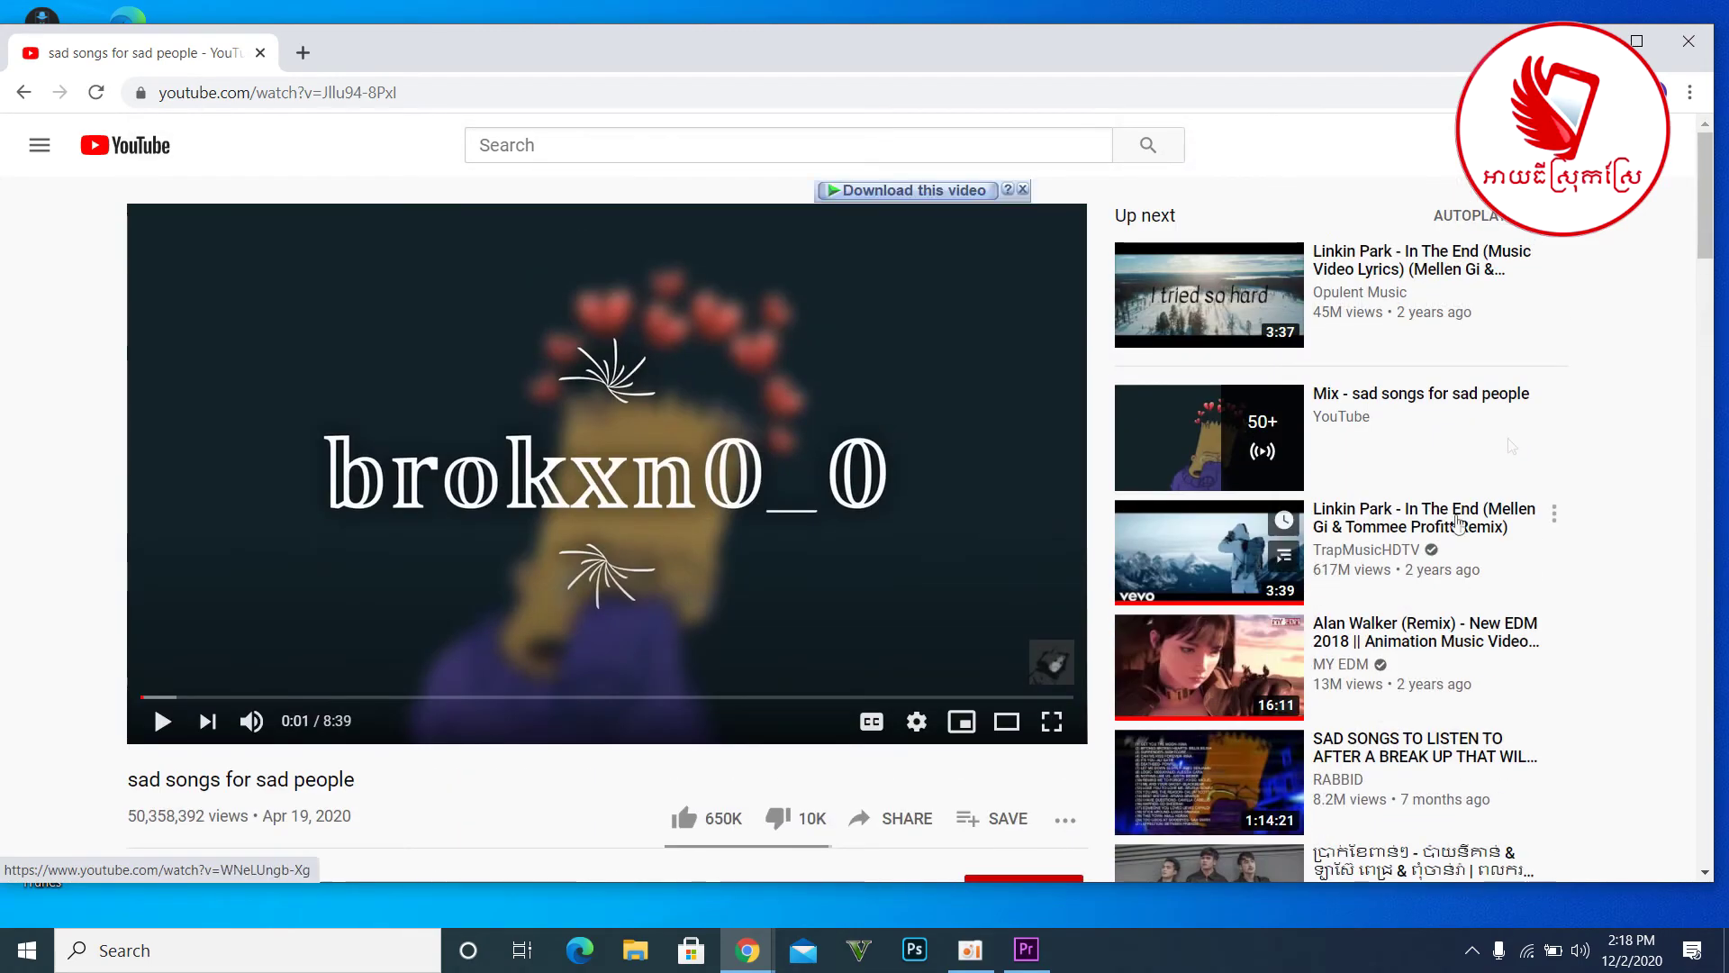
click(1660, 145)
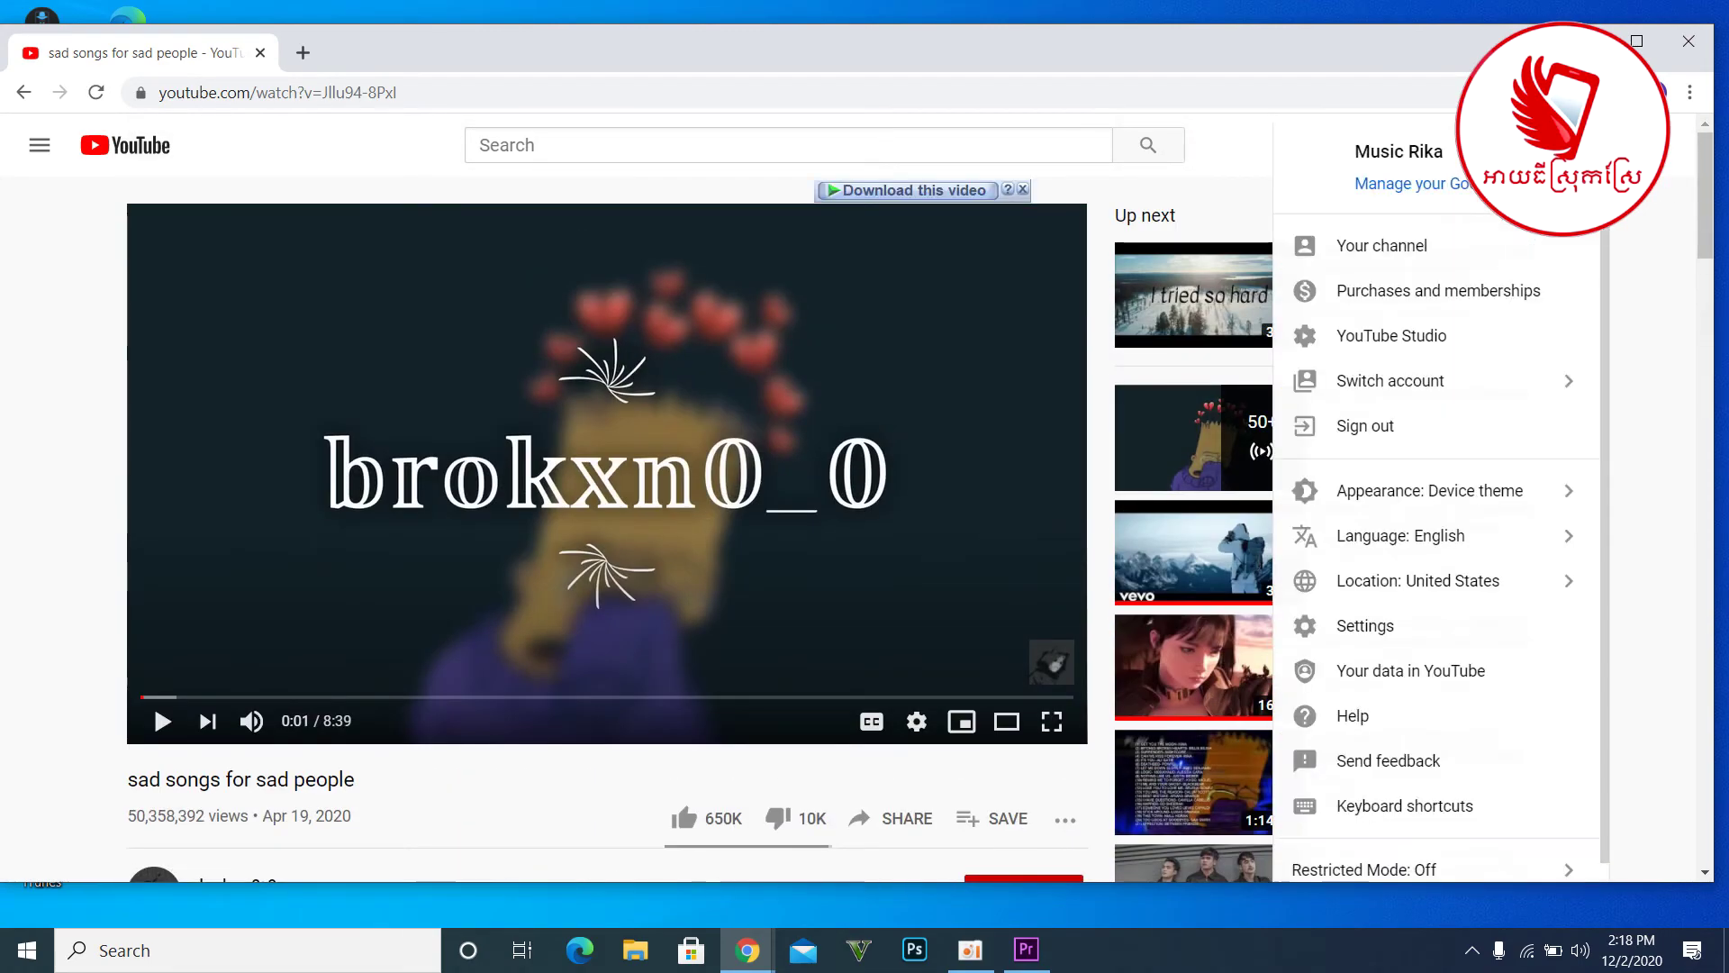
- Search YouTube for 'dara finance' and open the Dara Finance Technology channel
click(962, 149)
text(a finance)
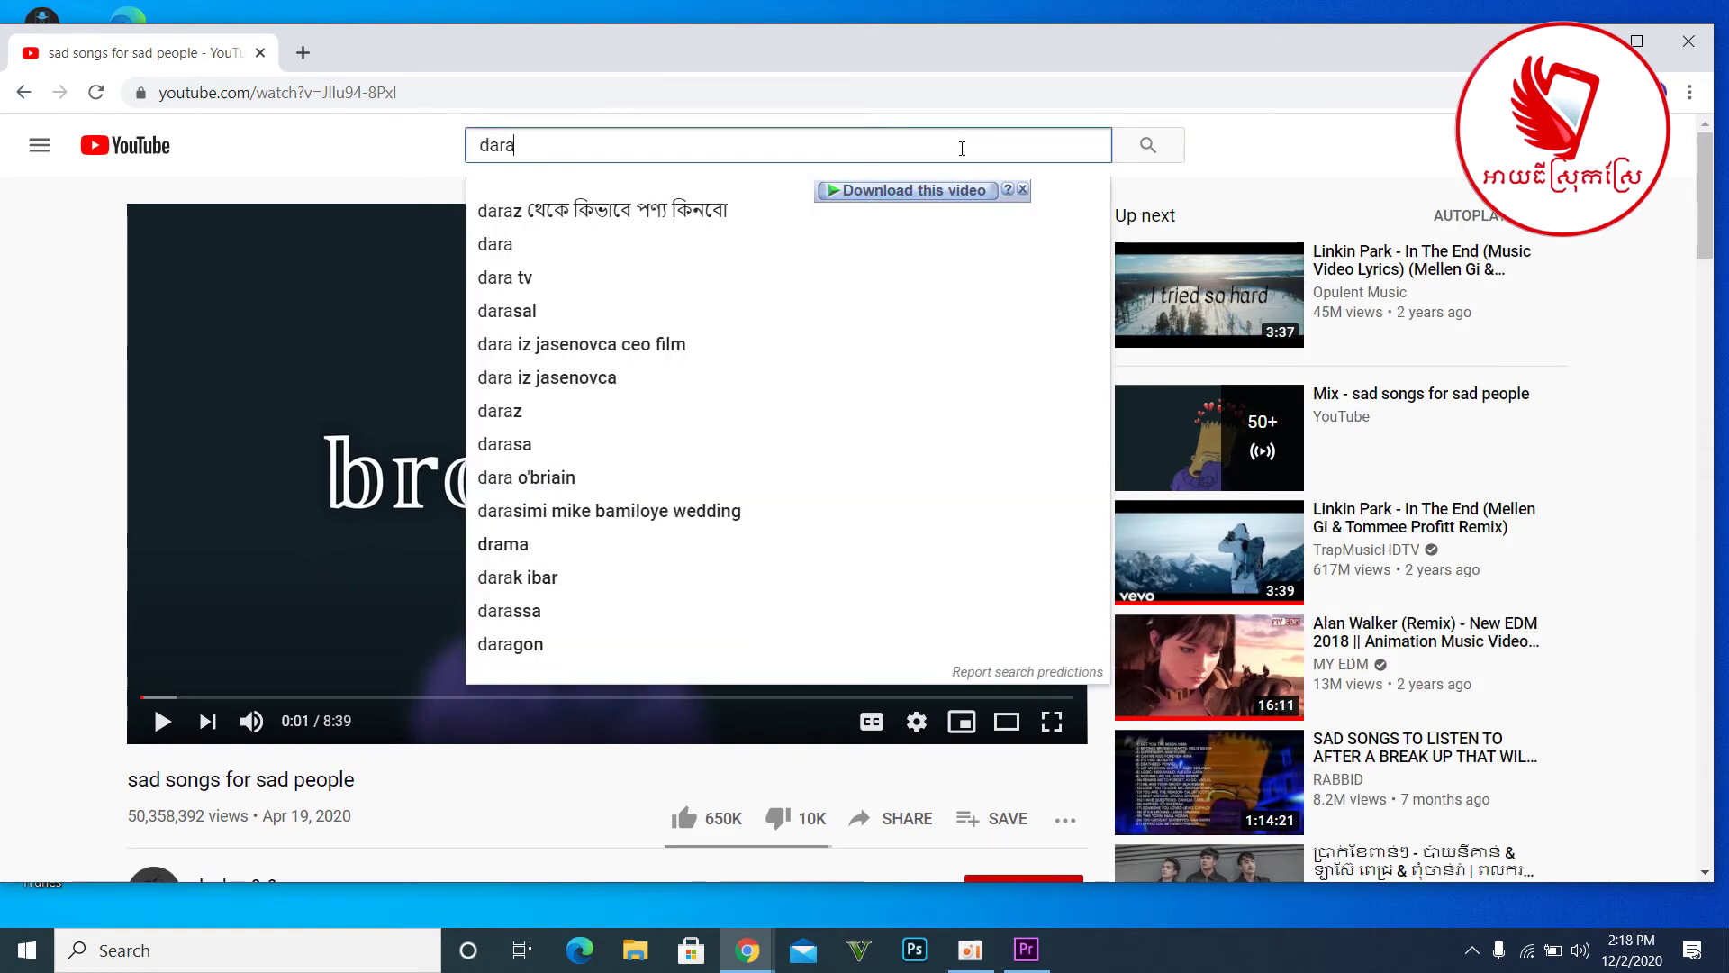
key(Return)
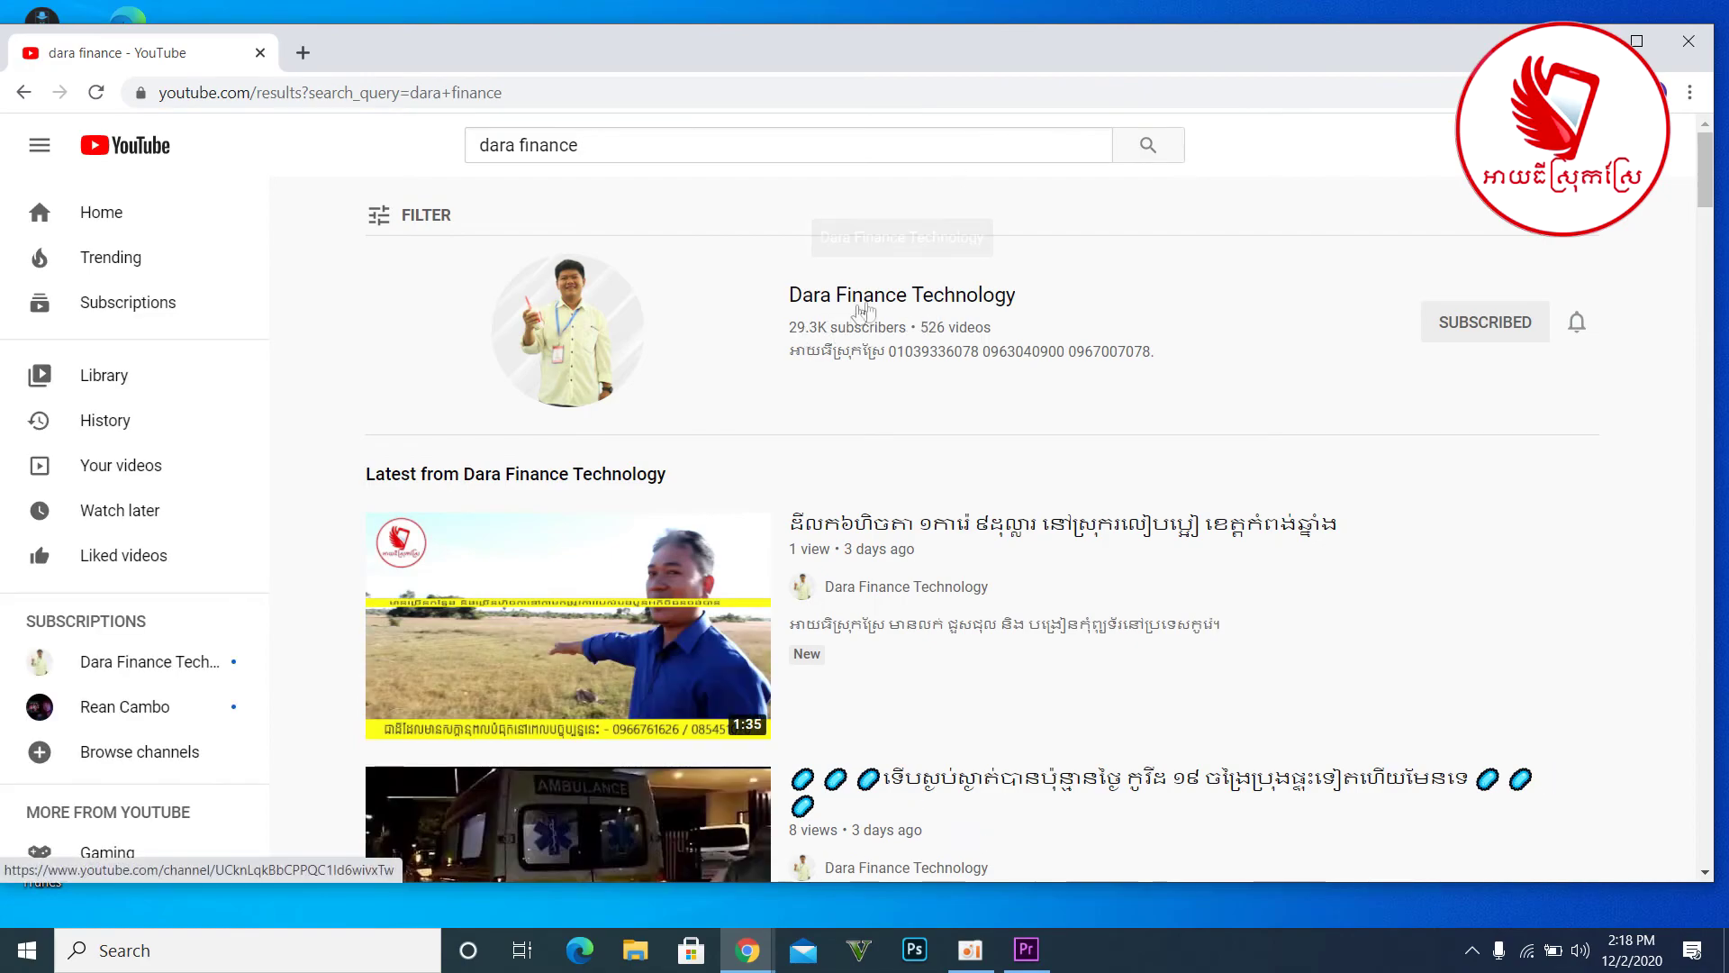
click(863, 311)
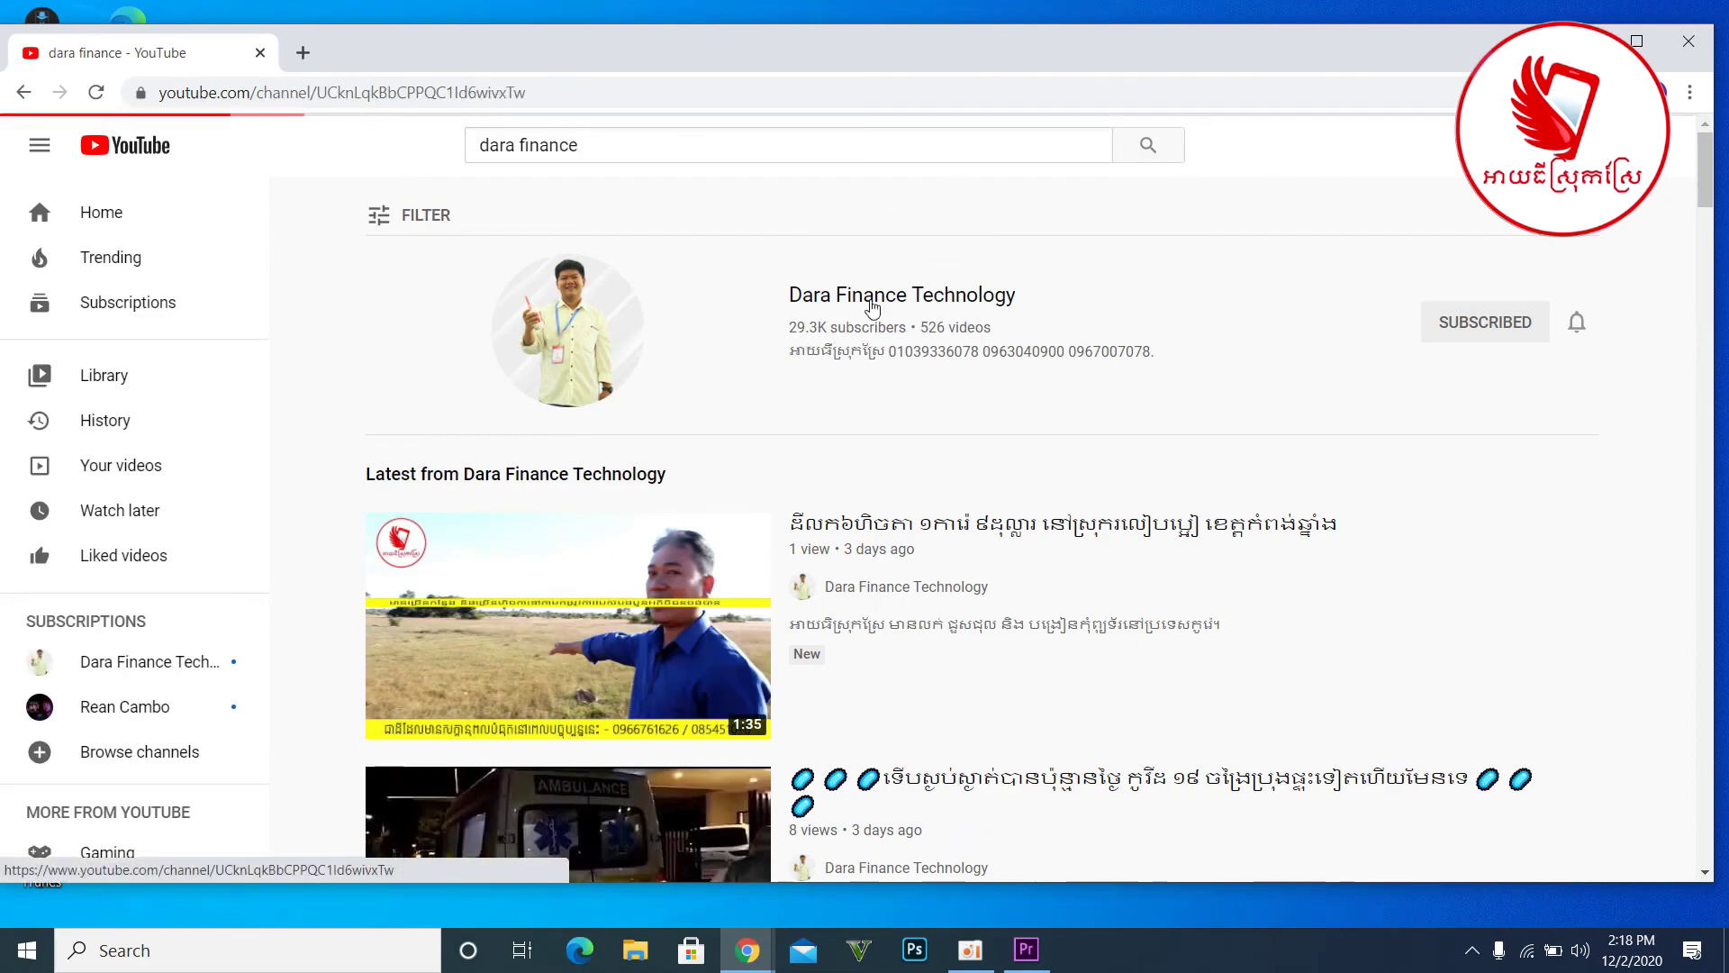
- Page through the channel's uploads and play the last [OFFICIAL AUDIO] video
scroll(639, 686, down, 3)
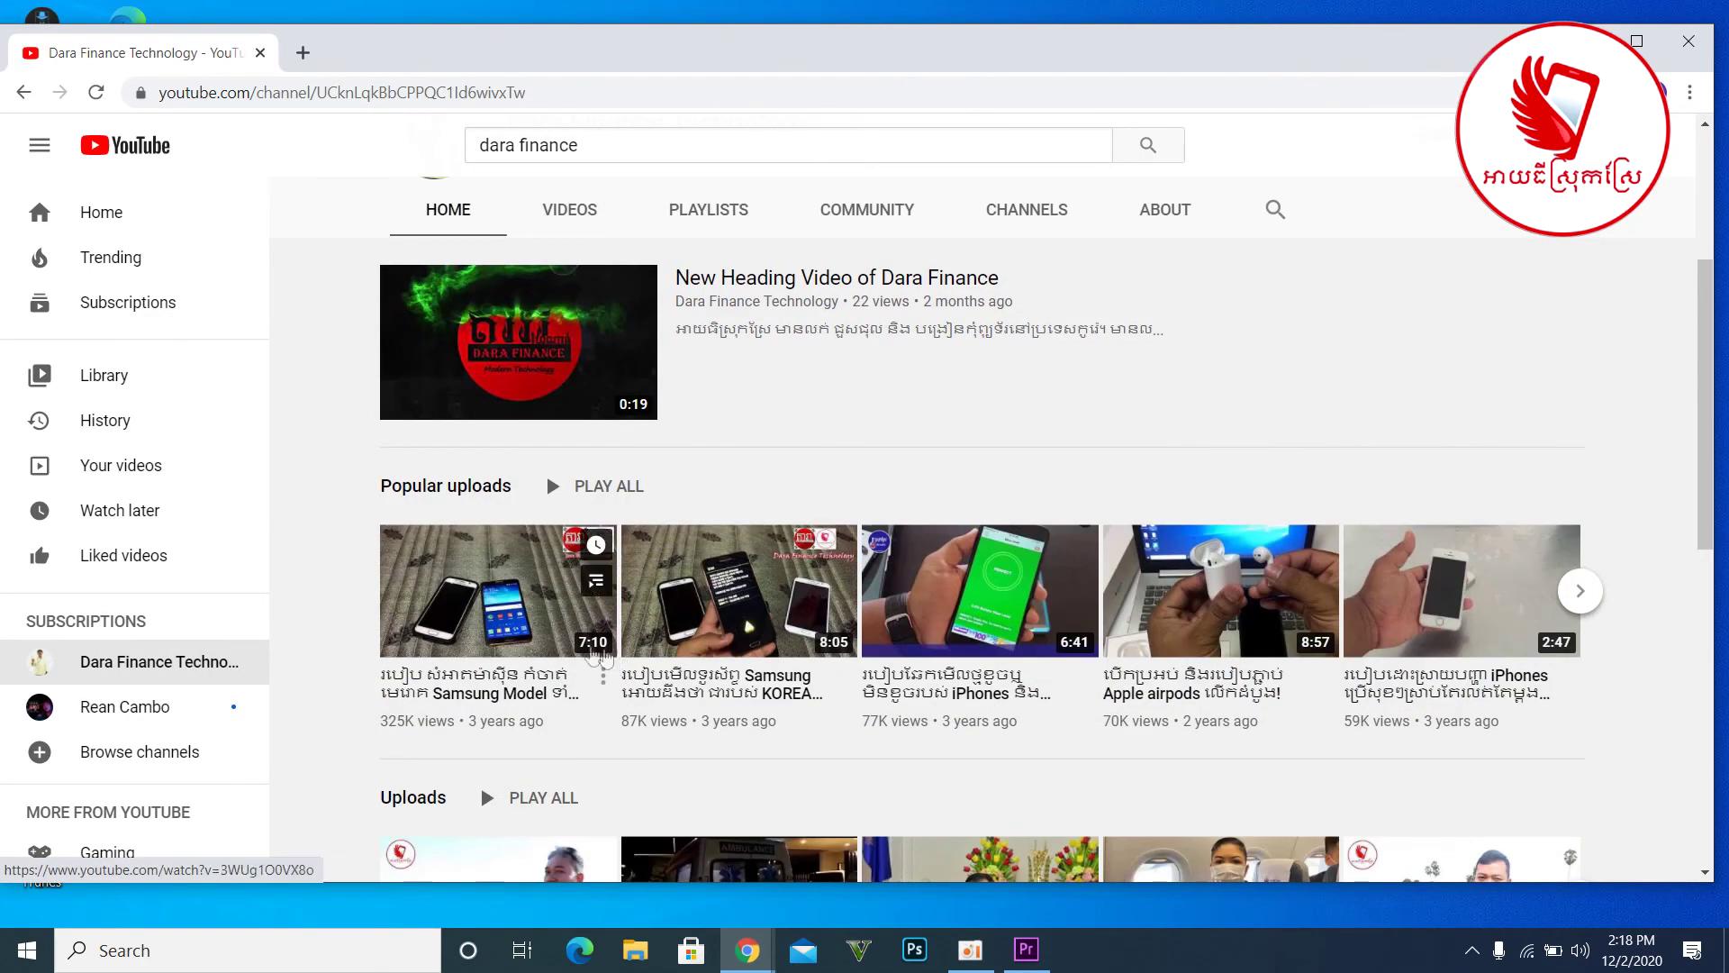
scroll(1274, 520, down, 6)
scroll(1405, 500, up, 2)
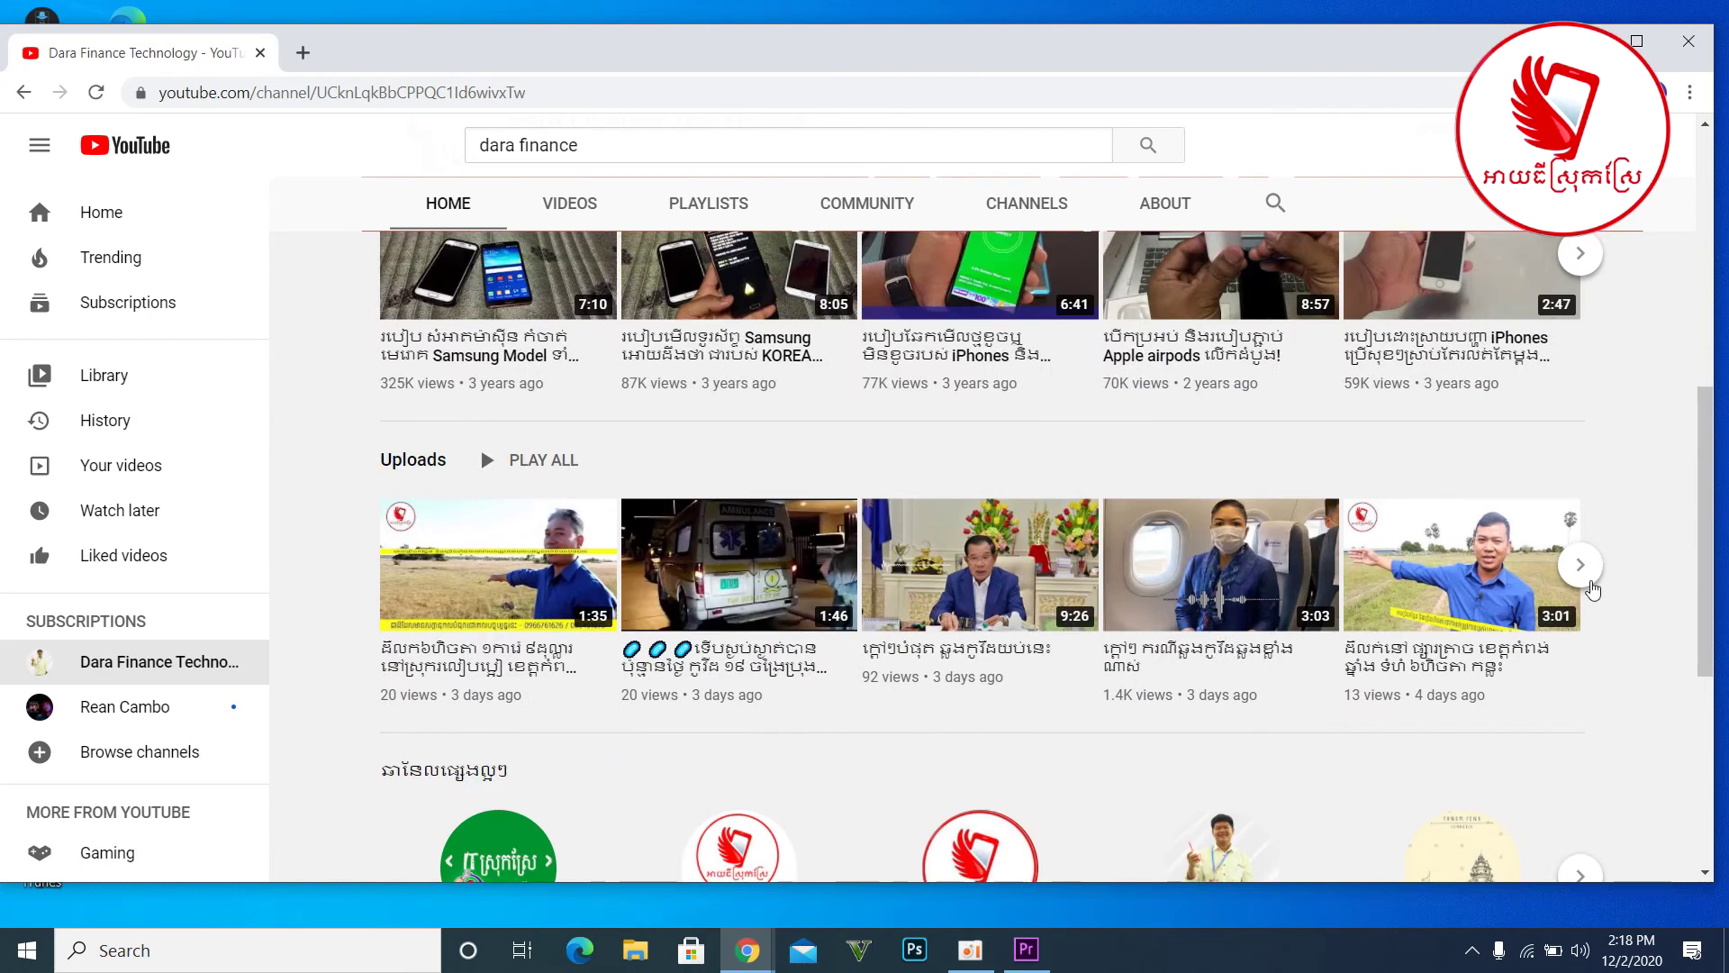
click(1581, 565)
click(1581, 564)
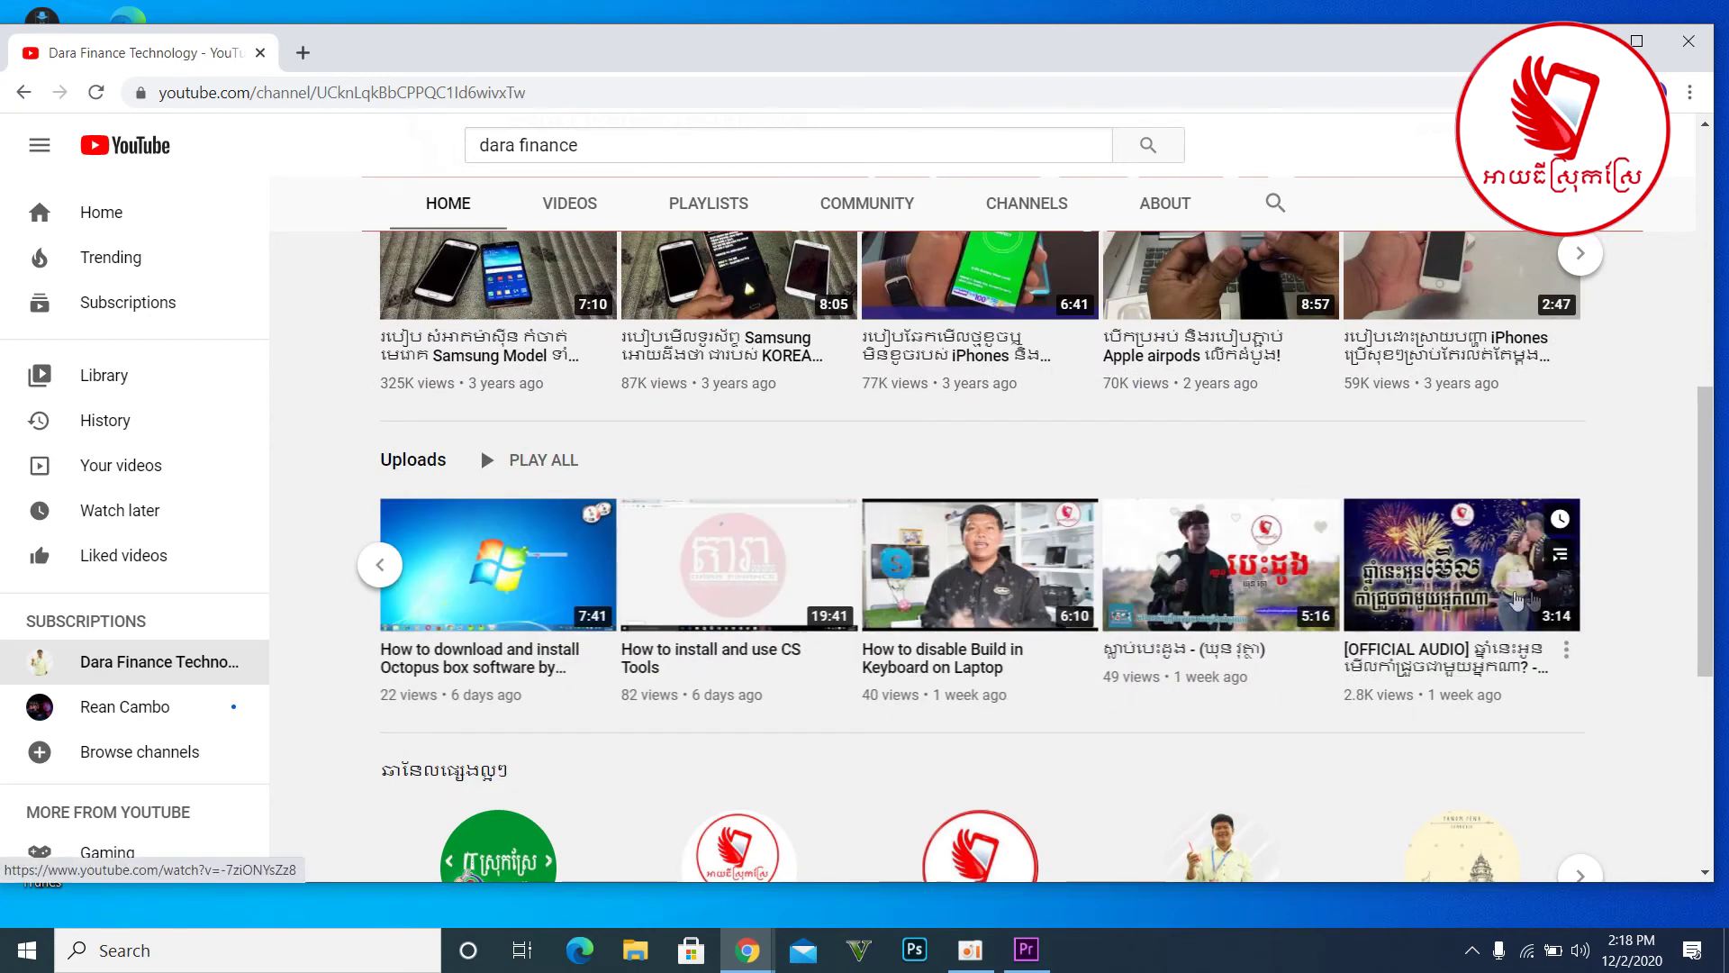
click(1482, 597)
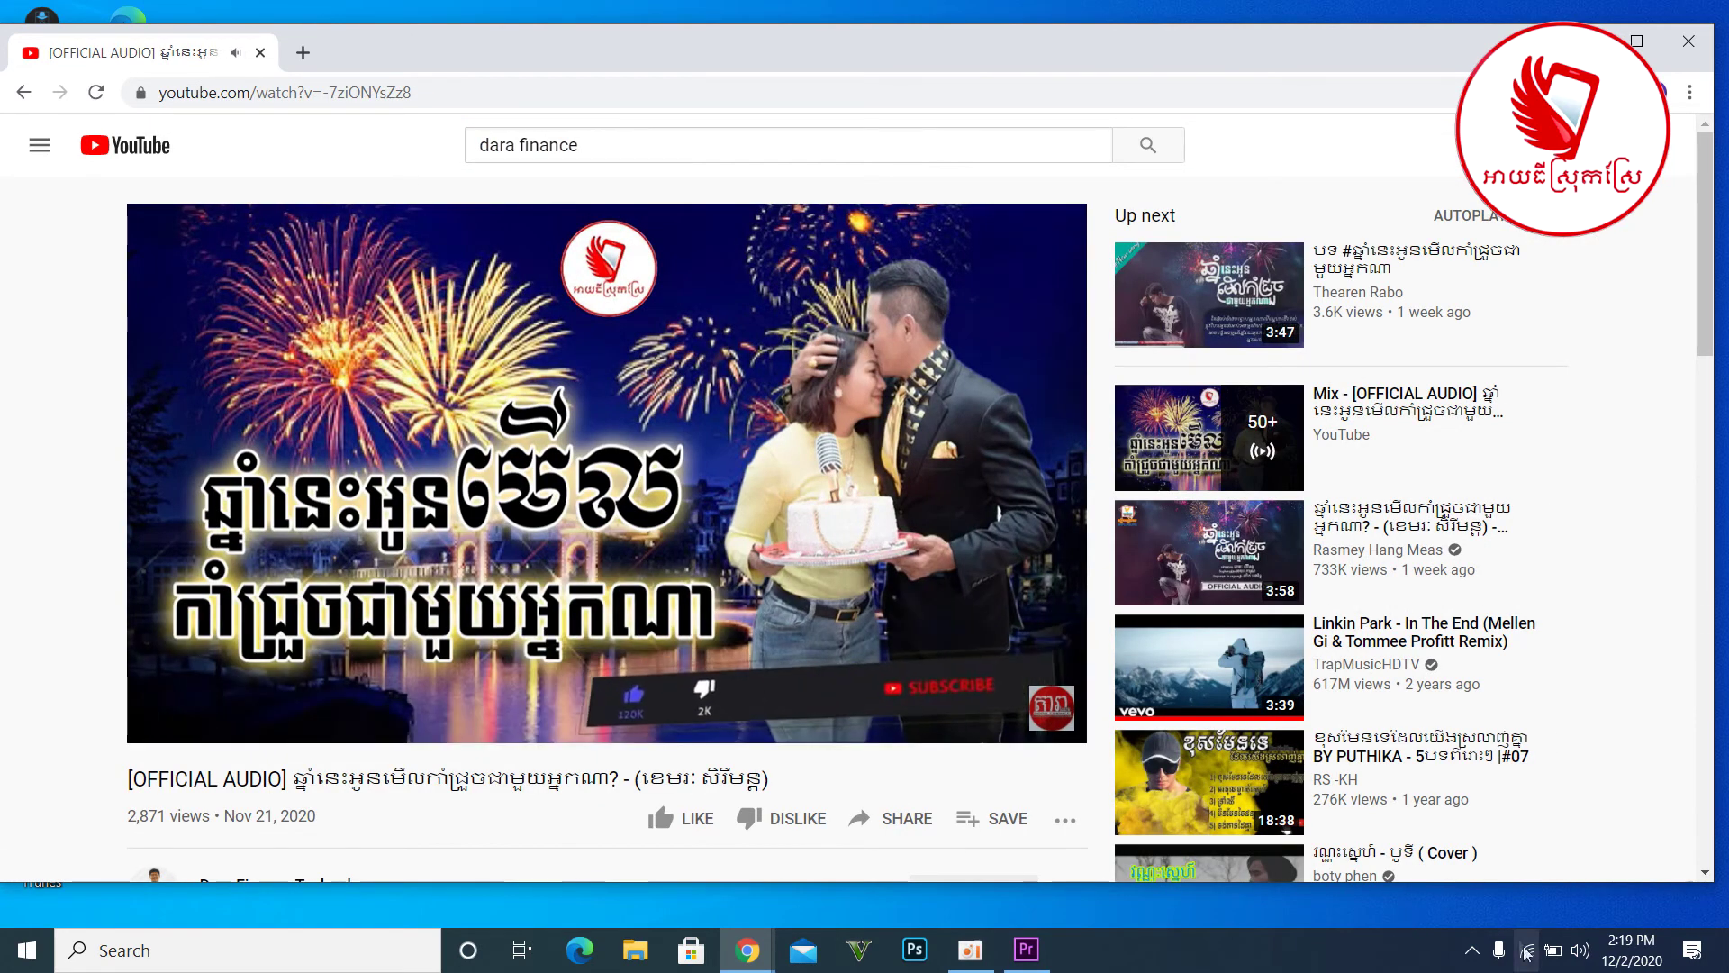
- Pause the YouTube video at 0:06, confirm DFX Speakers at volume 72, and bring FxSound forward
click(1581, 951)
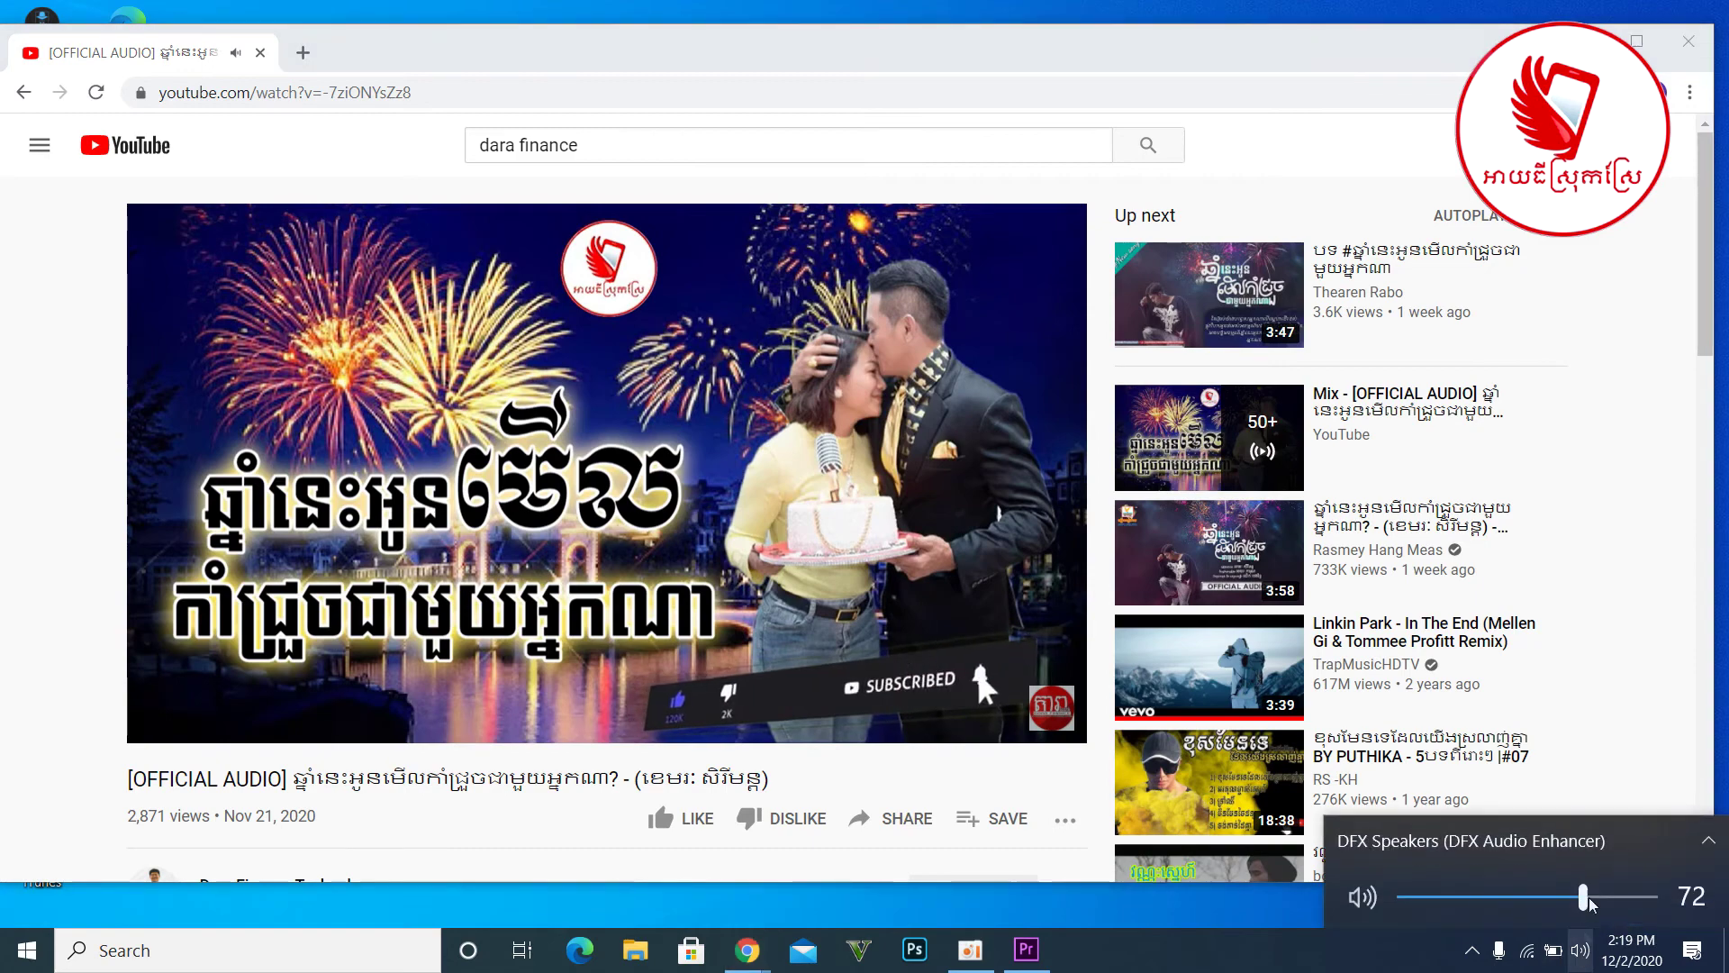
click(1383, 869)
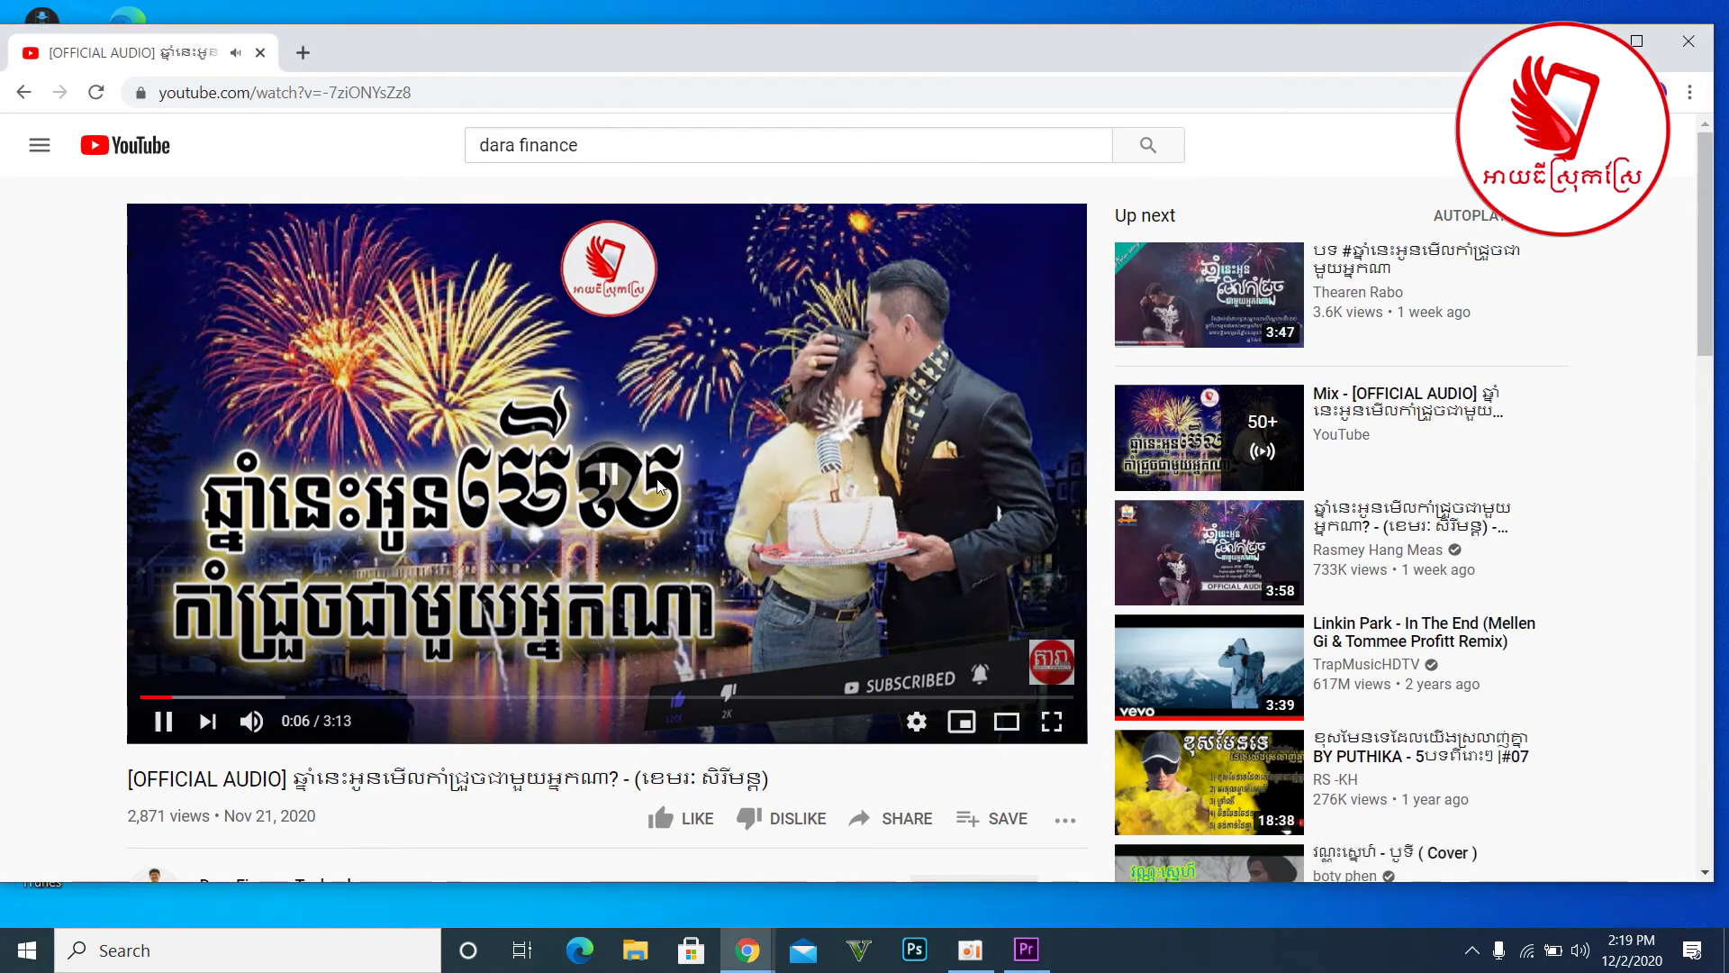
click(1580, 951)
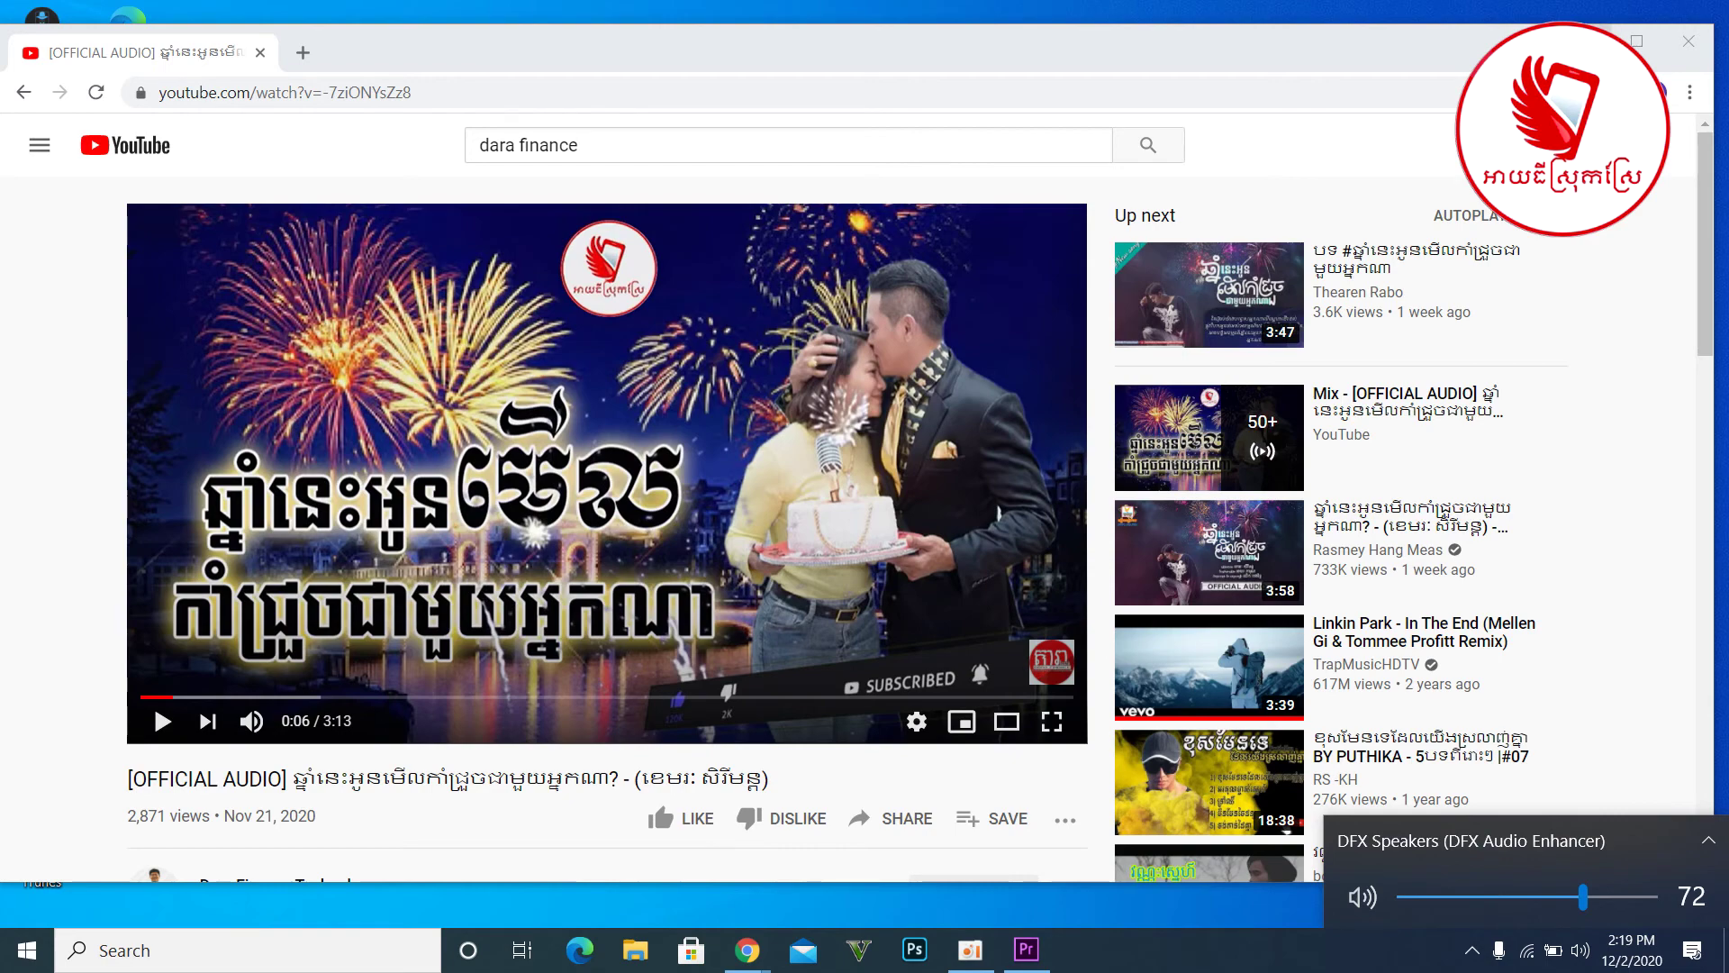
click(747, 951)
drag(635, 207, 712, 152)
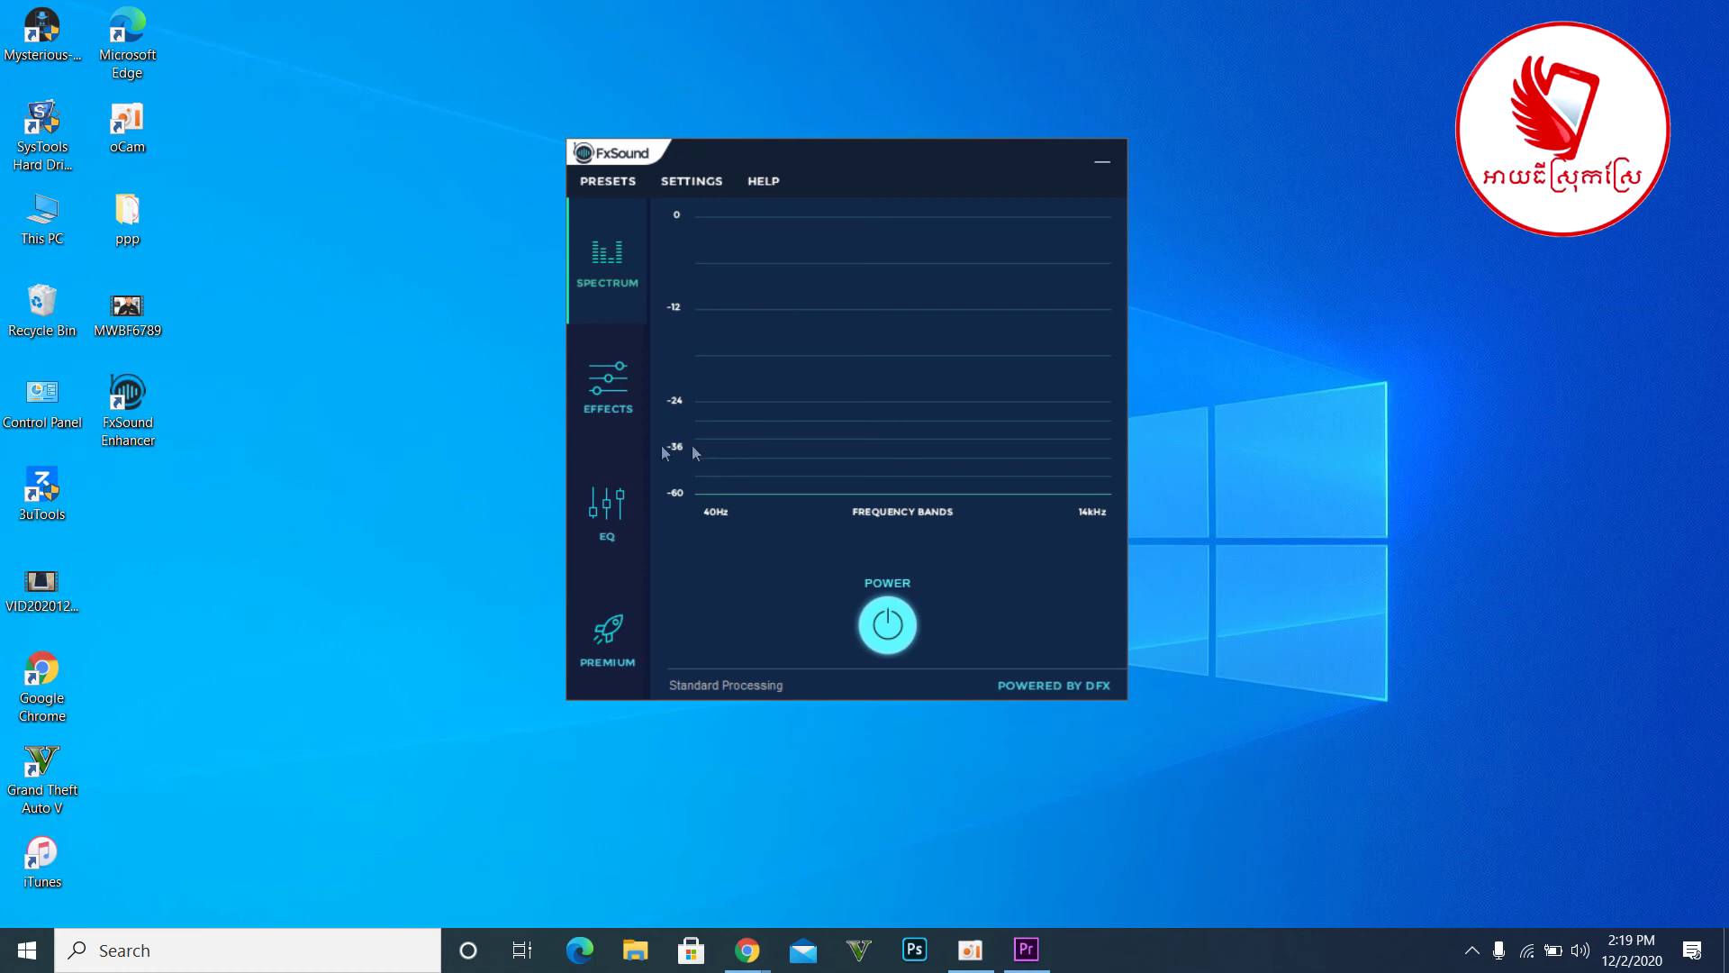
- Raise the FxSound Bass effect from 5 to 7 on the effects panel
click(624, 412)
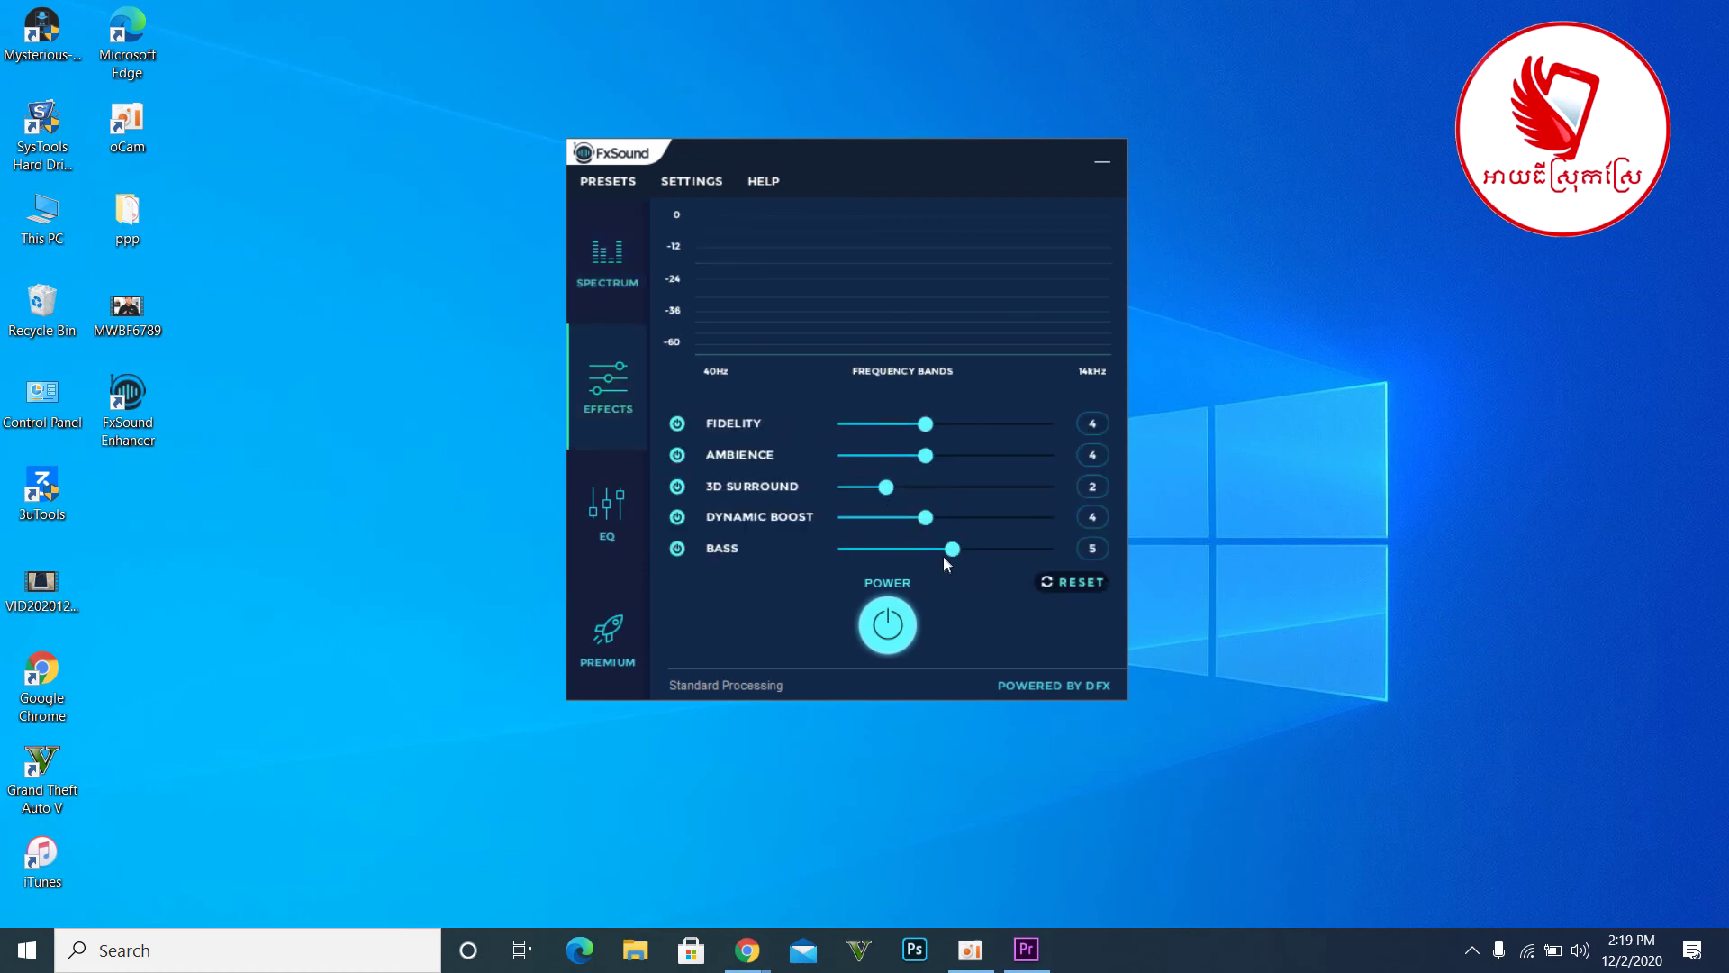
drag(955, 551, 996, 551)
- Show FxSound's nine-band EQ (110Hz–16kHz) and move the window to the right
click(607, 512)
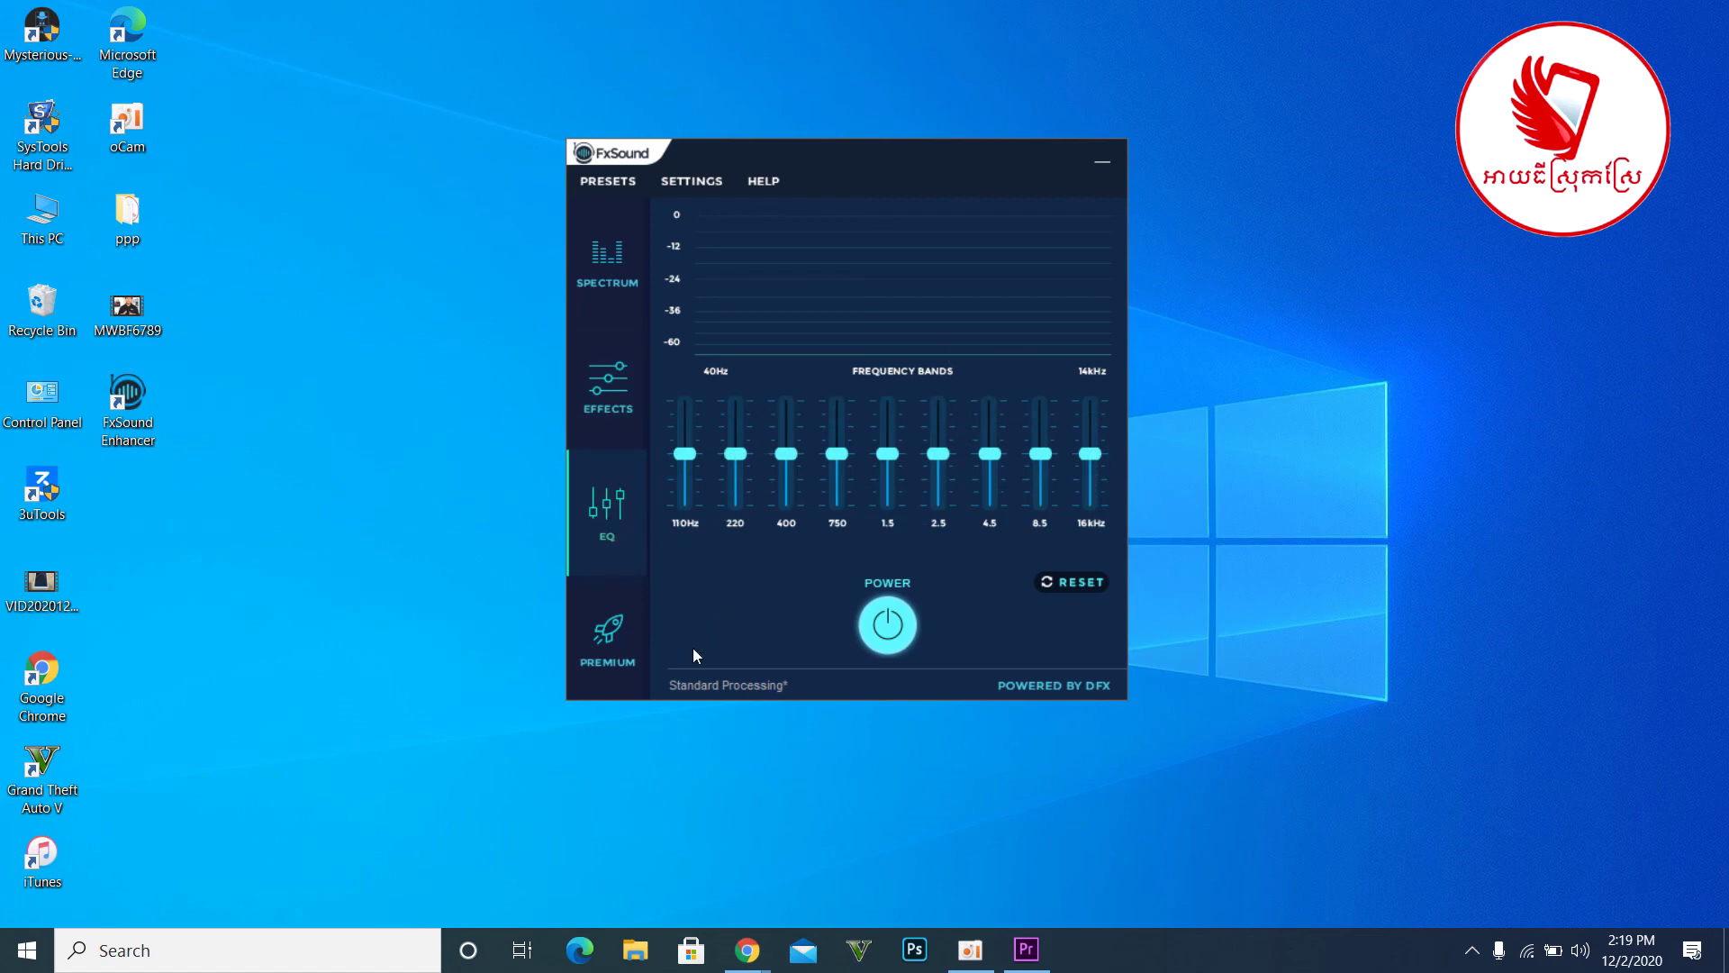
drag(843, 167, 697, 156)
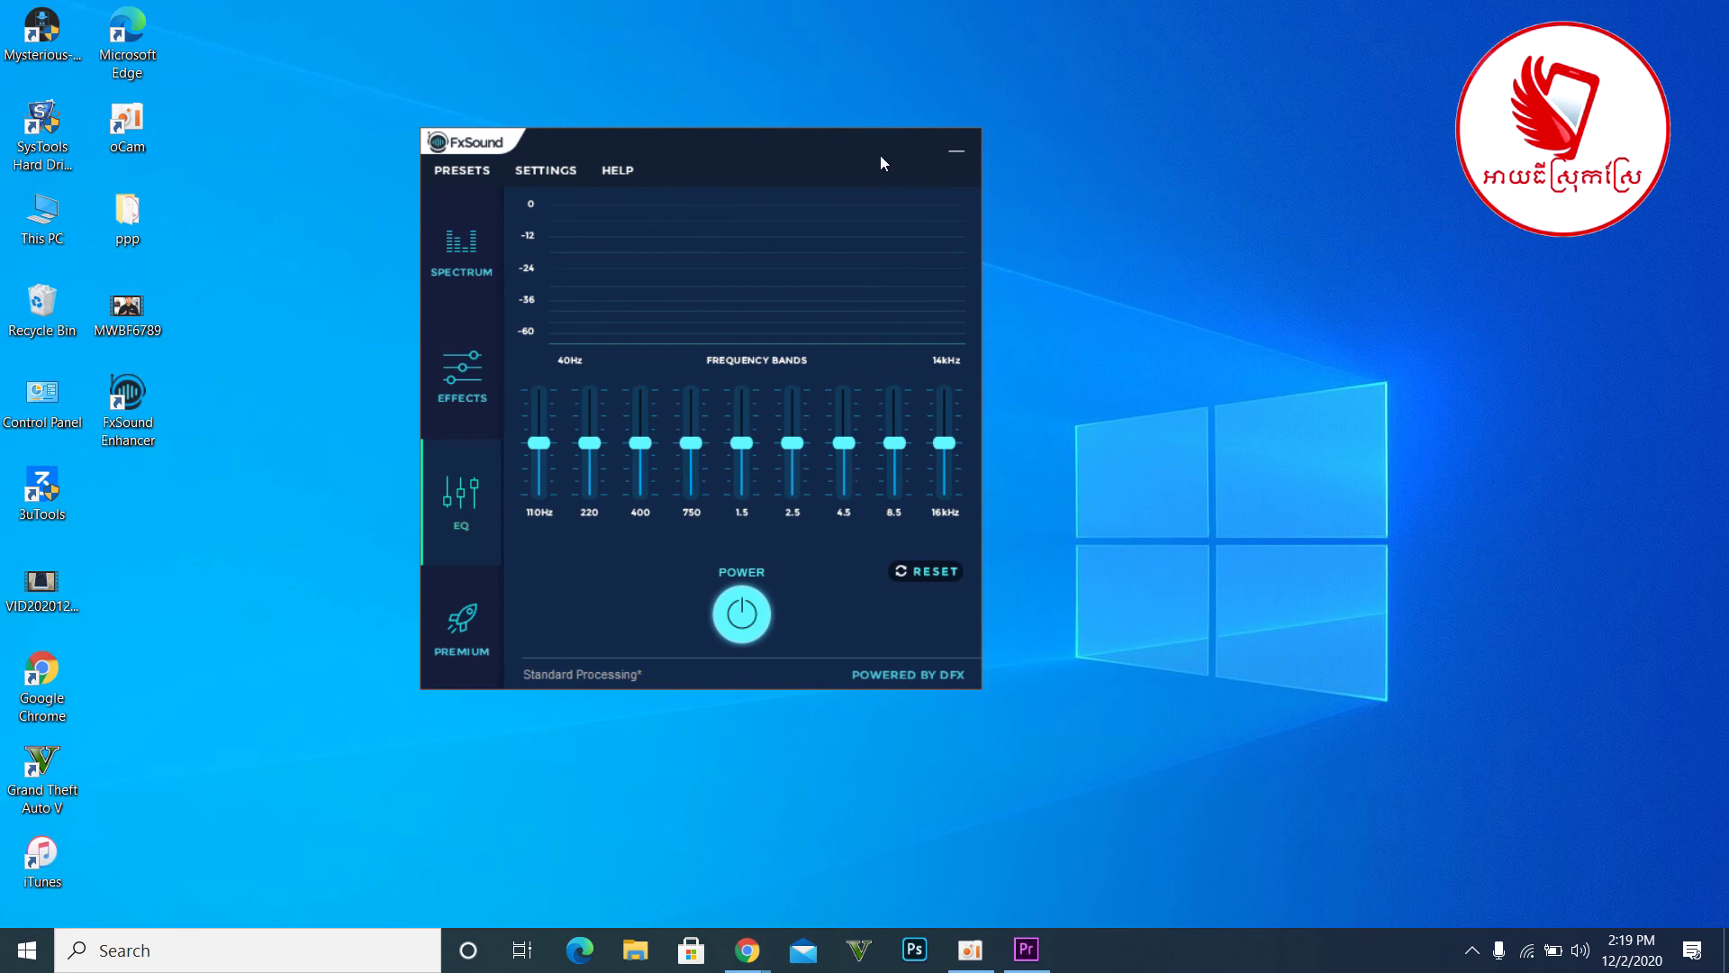
drag(880, 157, 1335, 227)
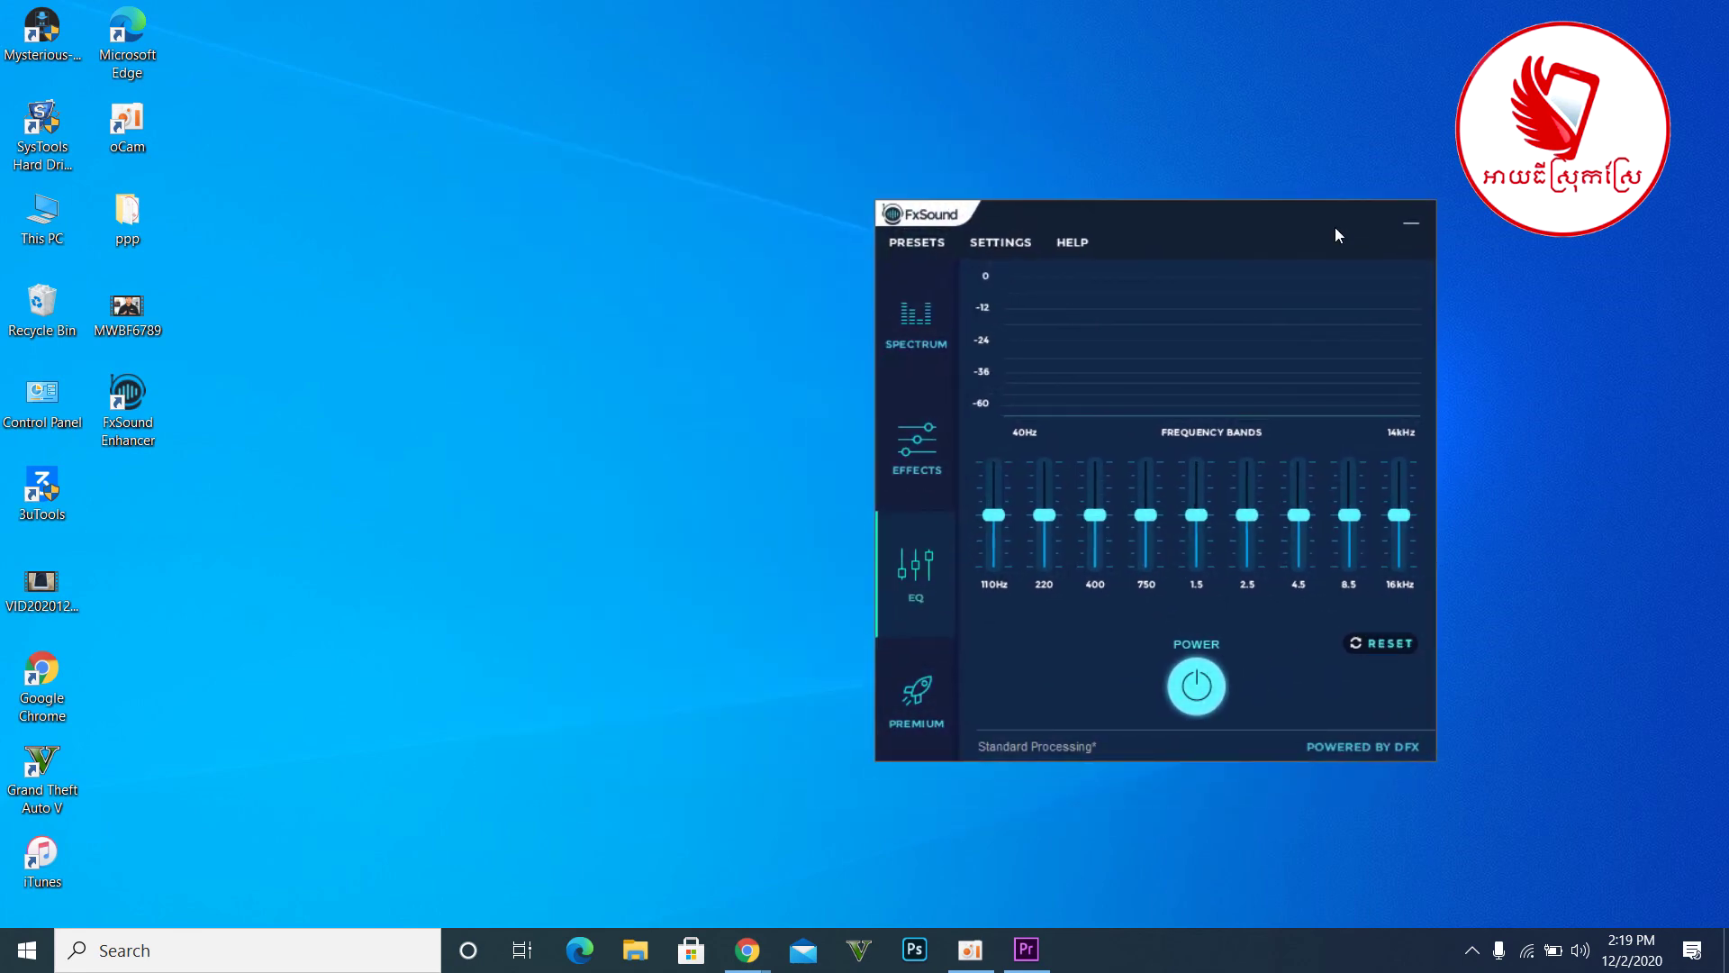